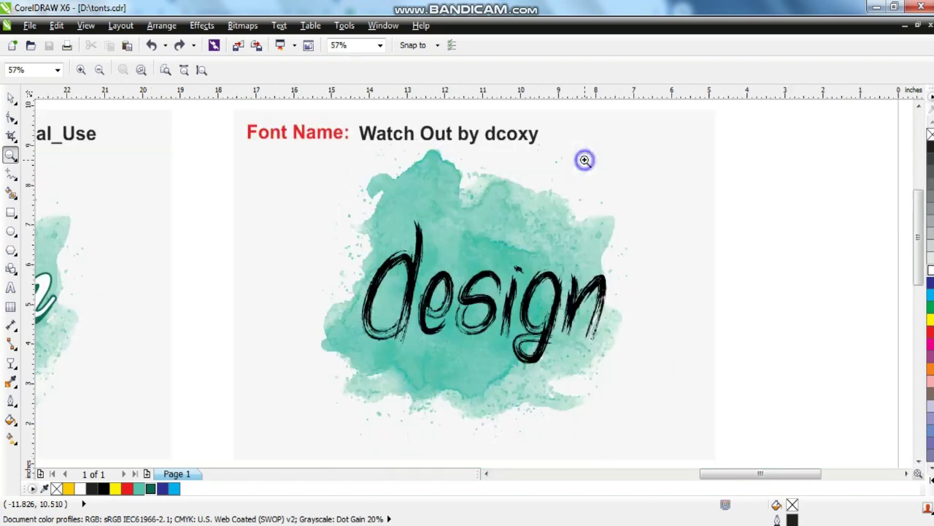
# - Change the "design" lettering on the Watch Out sample card to read "doctor"
pyautogui.moveTo(174, 159); pyautogui.dragTo(779, 425)
pyautogui.click(12, 97)
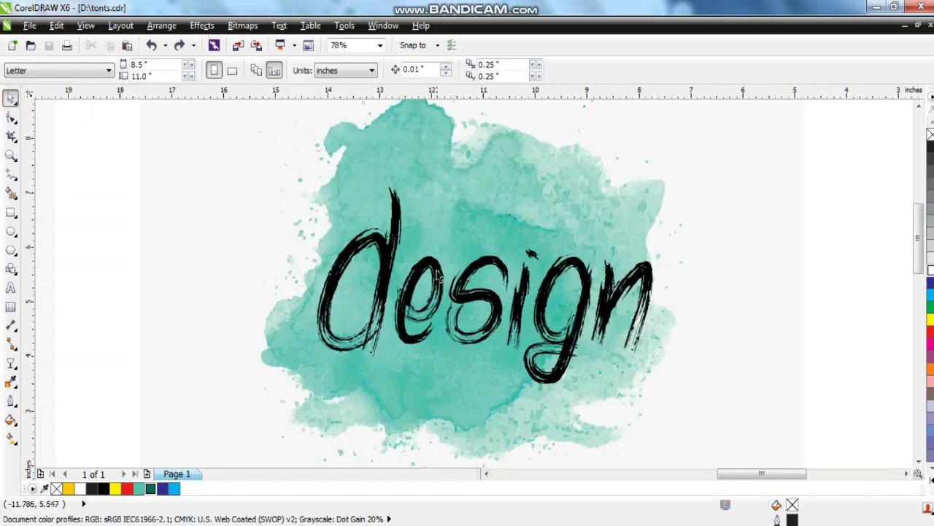
pyautogui.click(433, 270)
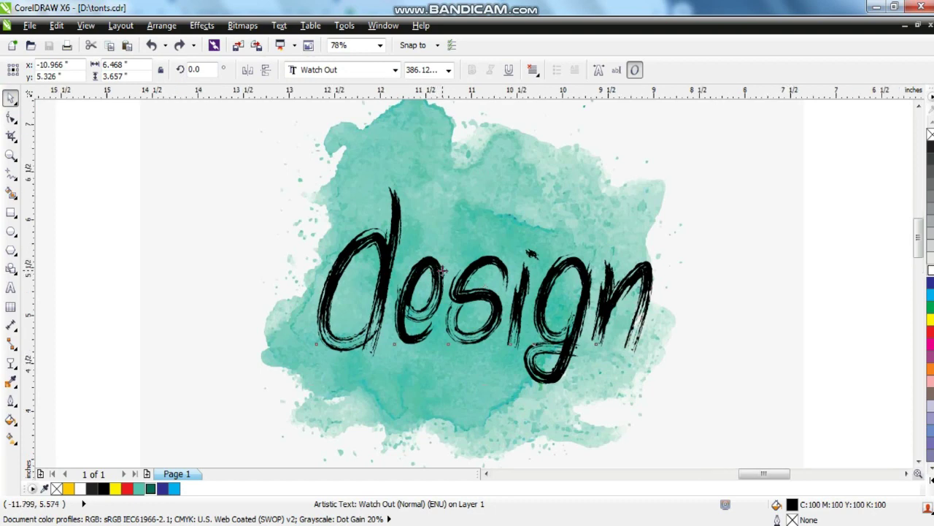
pyautogui.hotkey('shift', 'F2')
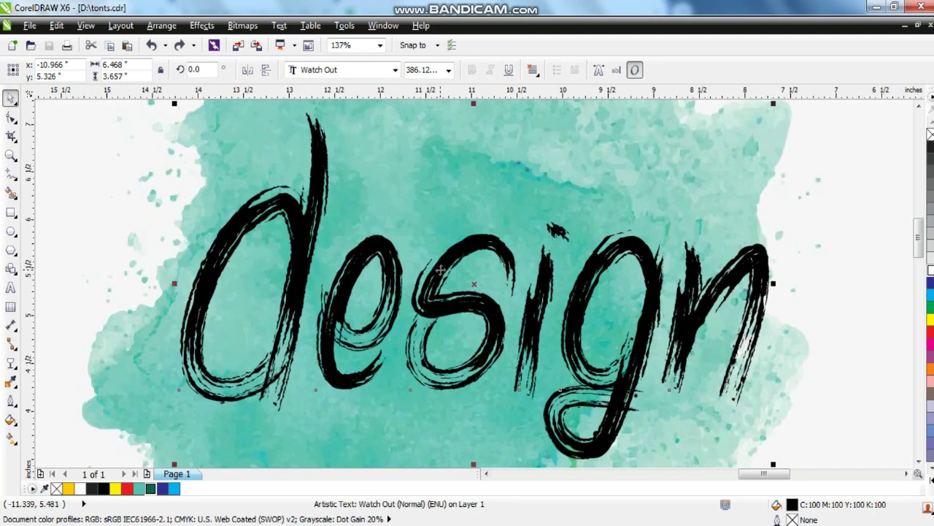
pyautogui.scroll(-2, 441, 270)
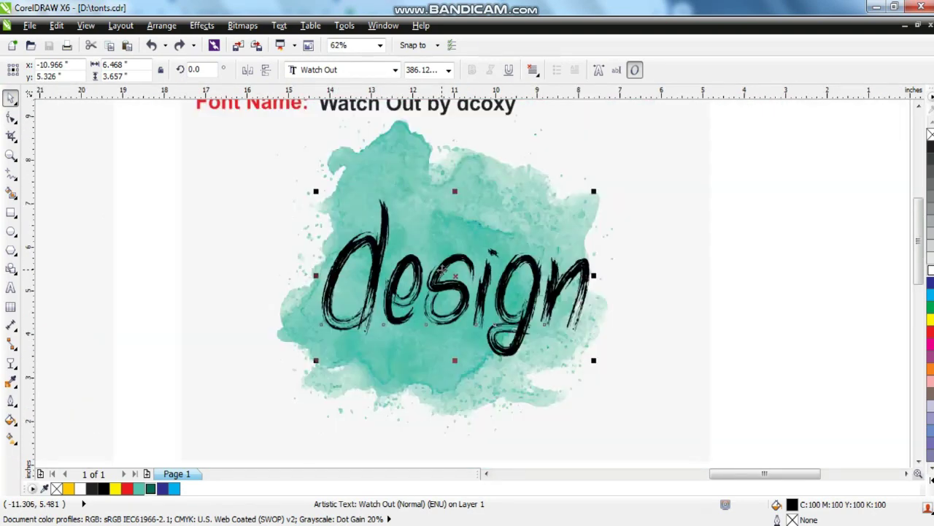
pyautogui.click(9, 287)
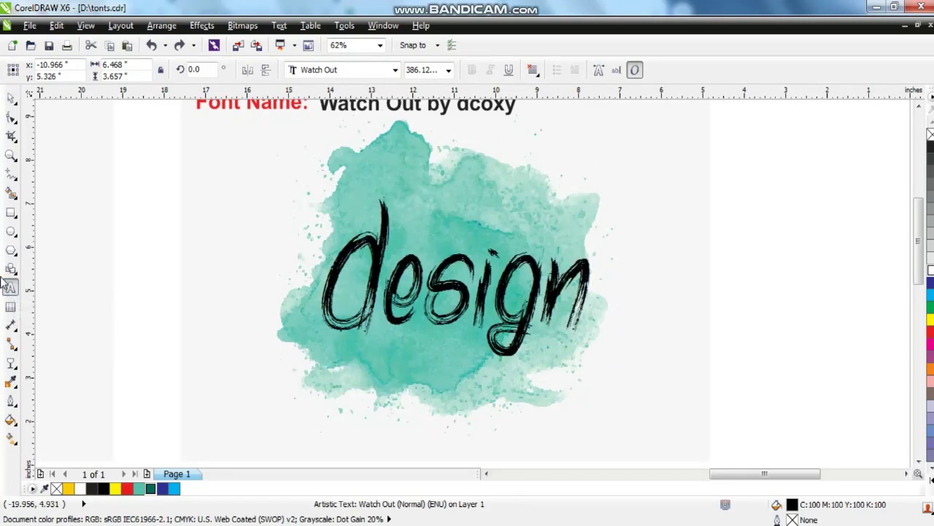
pyautogui.press('BackSpace')
pyautogui.press('BackSpace')
pyautogui.press('BackSpace')
pyautogui.press('BackSpace')
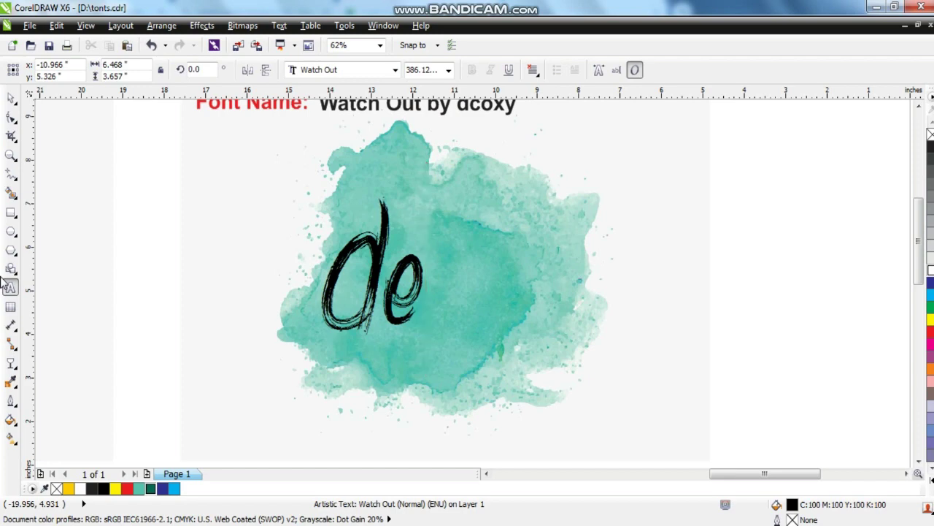
pyautogui.press('BackSpace')
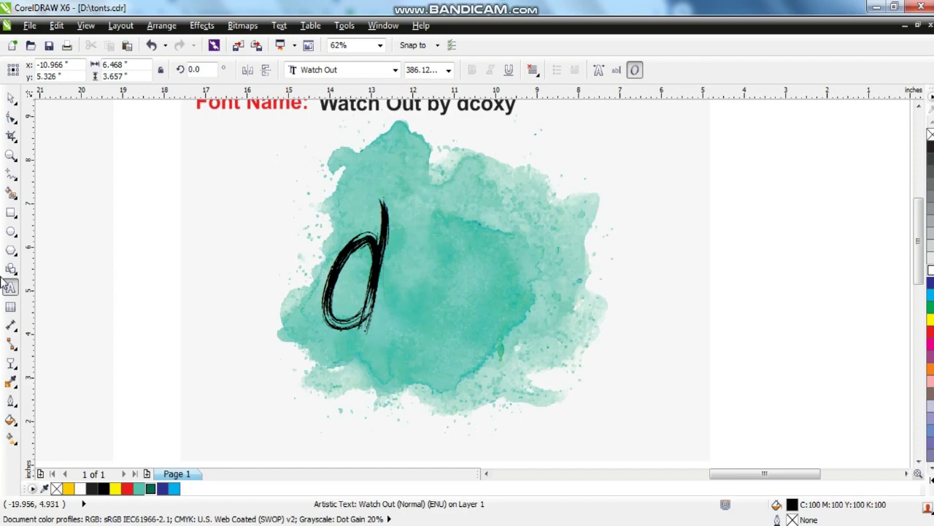
pyautogui.write('octor')
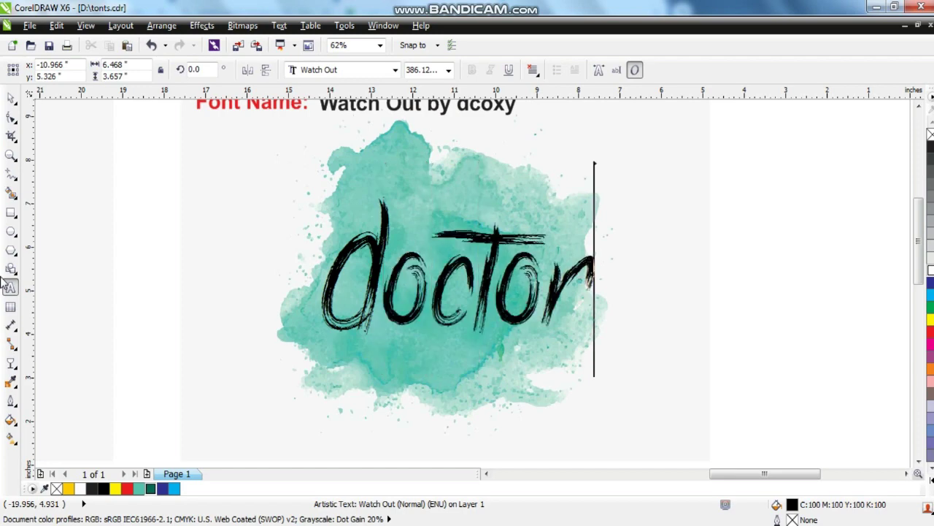
pyautogui.click(10, 97)
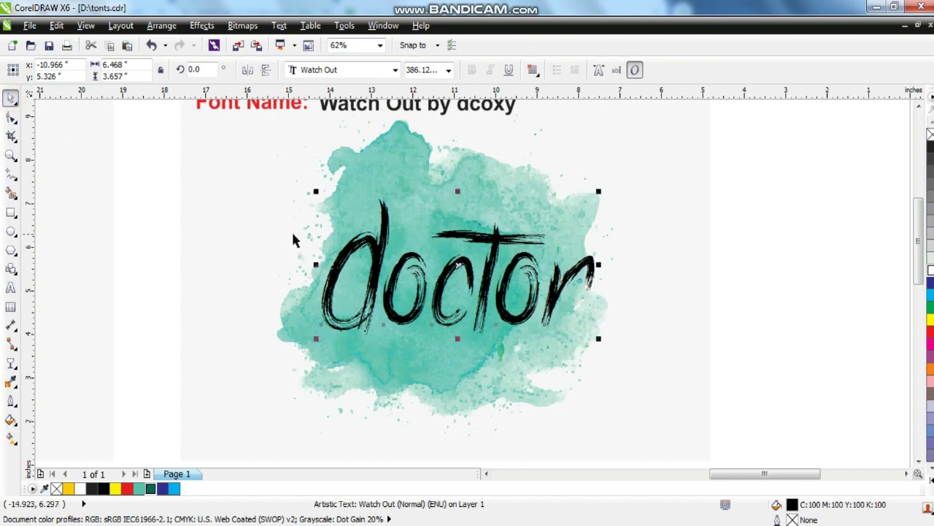
# - Create a smaller copy of the "doctor" lettering below the original and retype it as "Race of motors"
pyautogui.moveTo(457, 268); pyautogui.dragTo(435, 372)
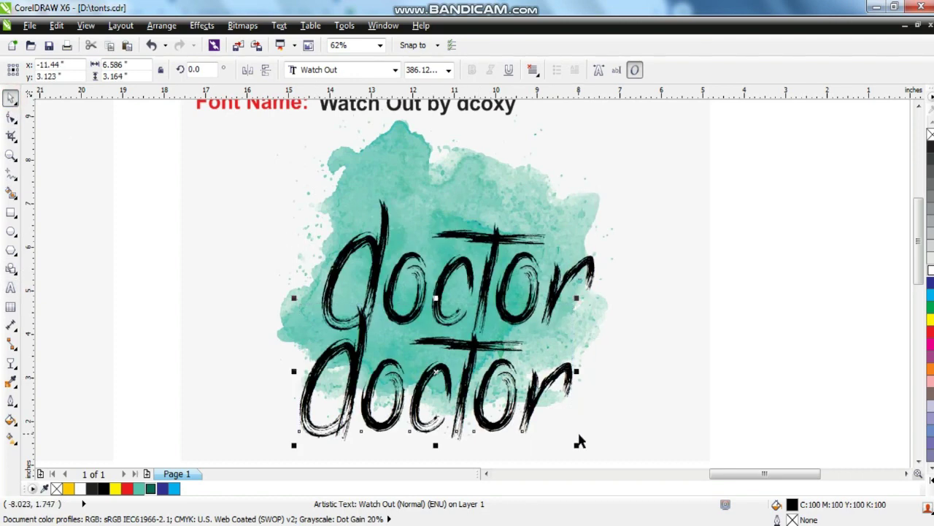
pyautogui.moveTo(579, 445); pyautogui.dragTo(384, 390)
pyautogui.click(7, 289)
pyautogui.hotkey('ctrl', 'a')
pyautogui.write('R')
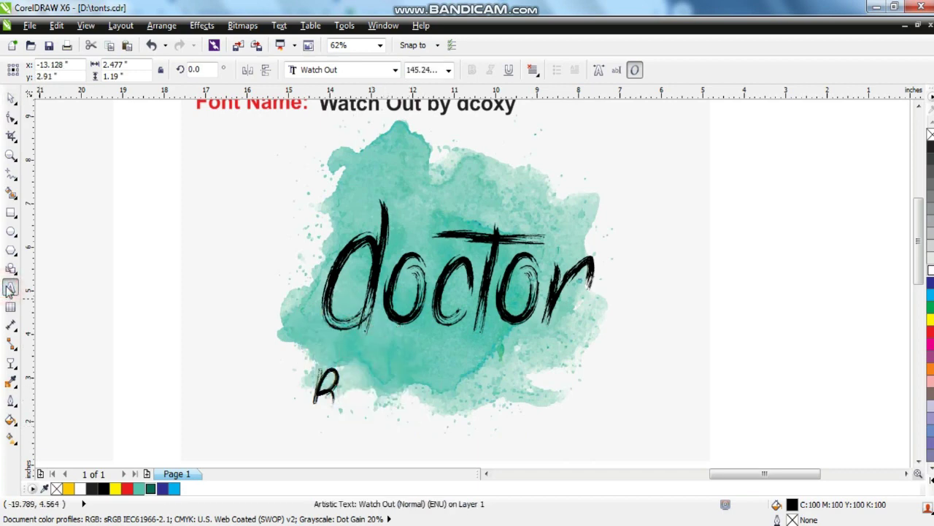
pyautogui.write('ace of ')
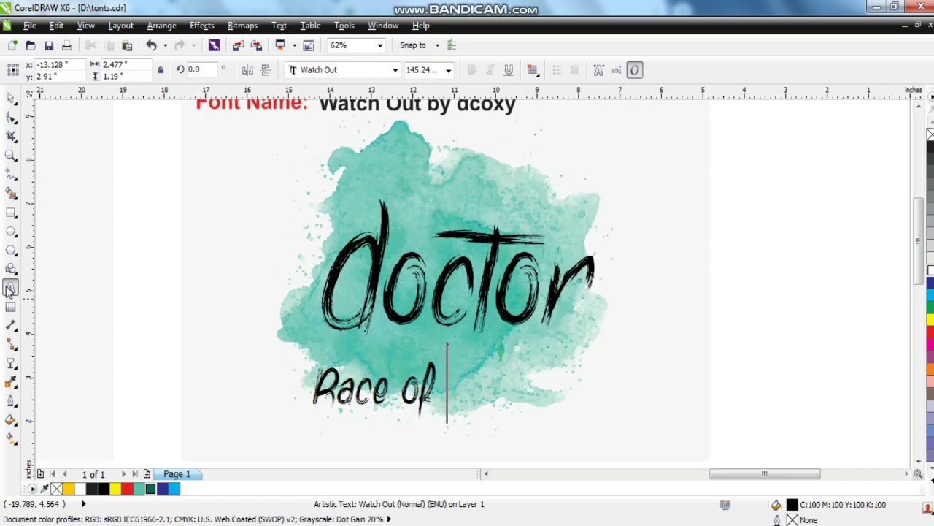
pyautogui.write('motors')
pyautogui.click(10, 97)
# - Enlarge the "Race of motors" line until it is wider than "doctor" and centre it beneath that word
pyautogui.moveTo(570, 424); pyautogui.dragTo(672, 459)
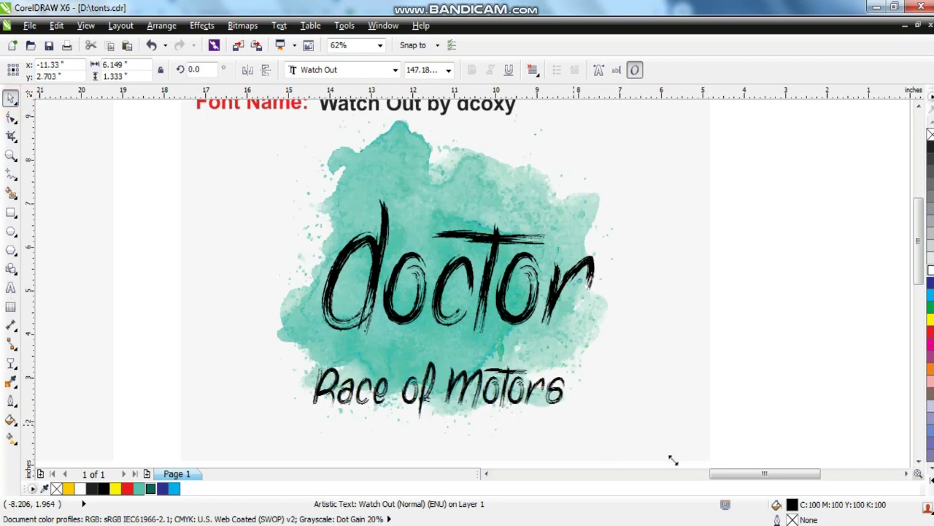
pyautogui.moveTo(555, 385); pyautogui.dragTo(515, 381)
pyautogui.click(734, 383)
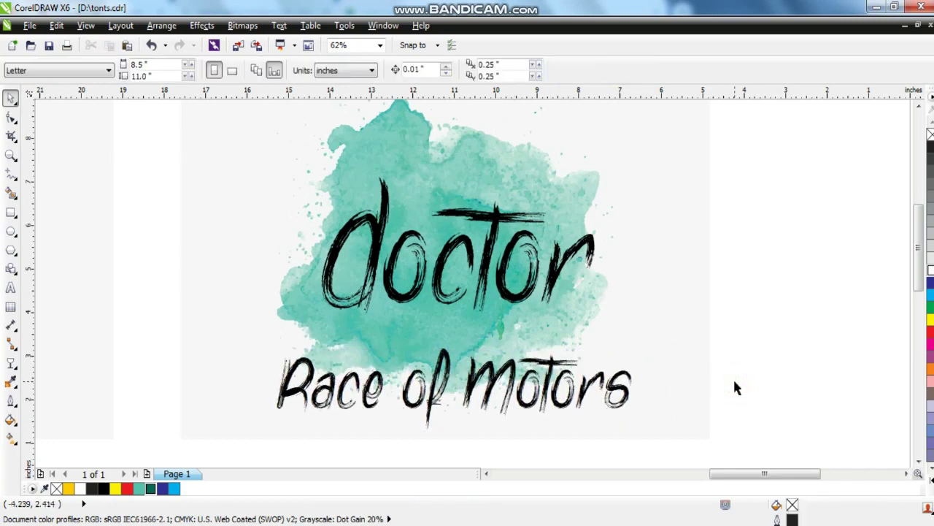
# - Go to the Lily of the Valley_Personal_Use sample card and inspect its font name heading up close
pyautogui.click(541, 287)
pyautogui.click(524, 283)
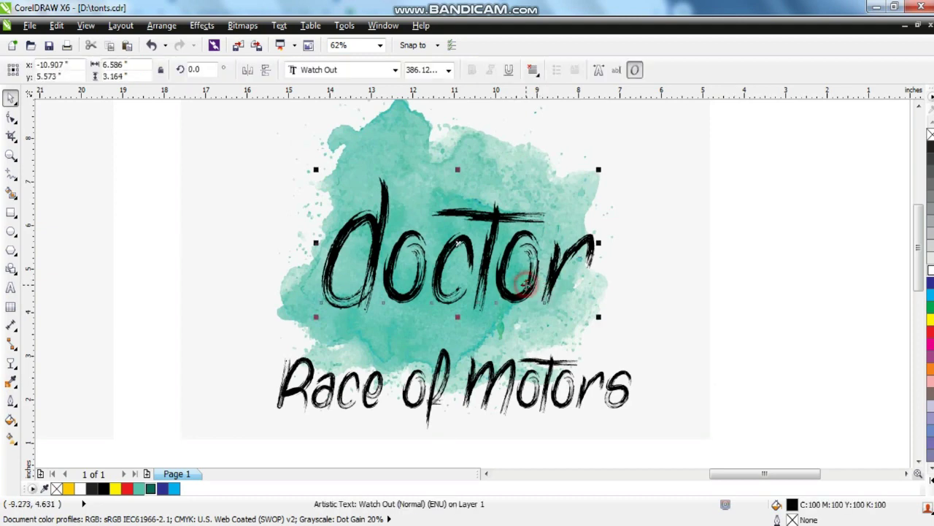
pyautogui.click(625, 307)
pyautogui.scroll(-1, 754, 314)
pyautogui.click(773, 312)
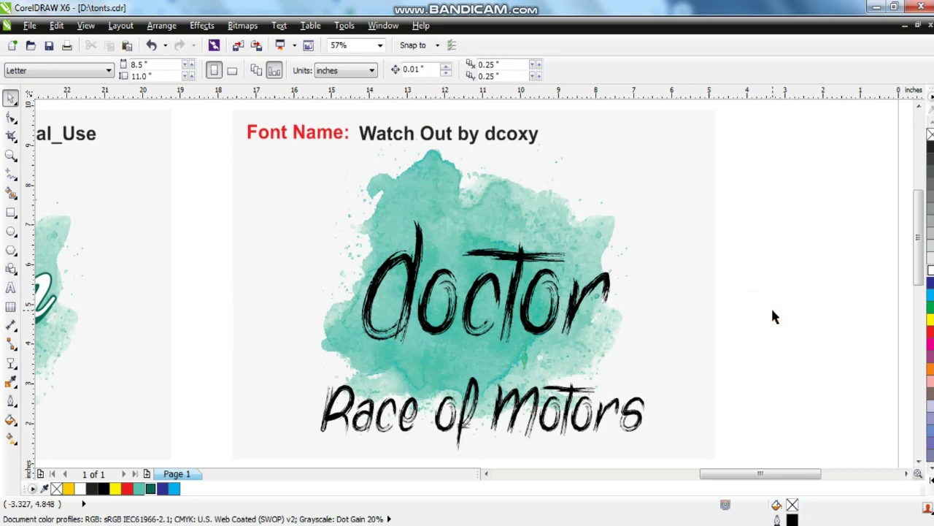
pyautogui.click(487, 474)
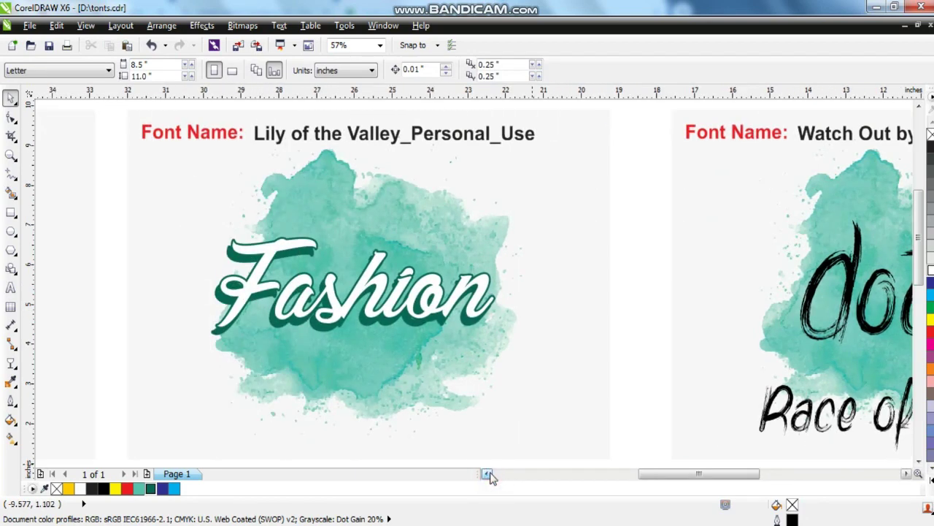
pyautogui.click(10, 155)
pyautogui.moveTo(114, 107); pyautogui.dragTo(619, 176)
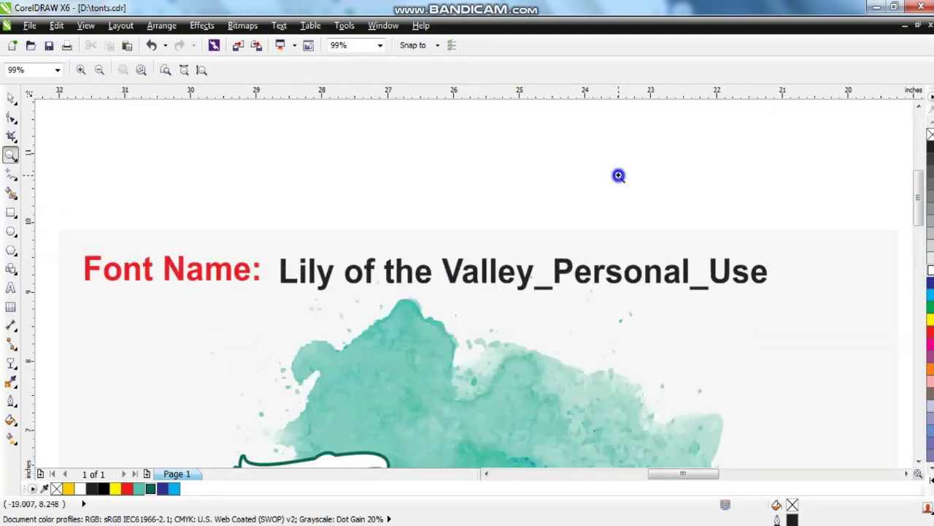
pyautogui.rightClick(498, 172)
pyautogui.click(10, 97)
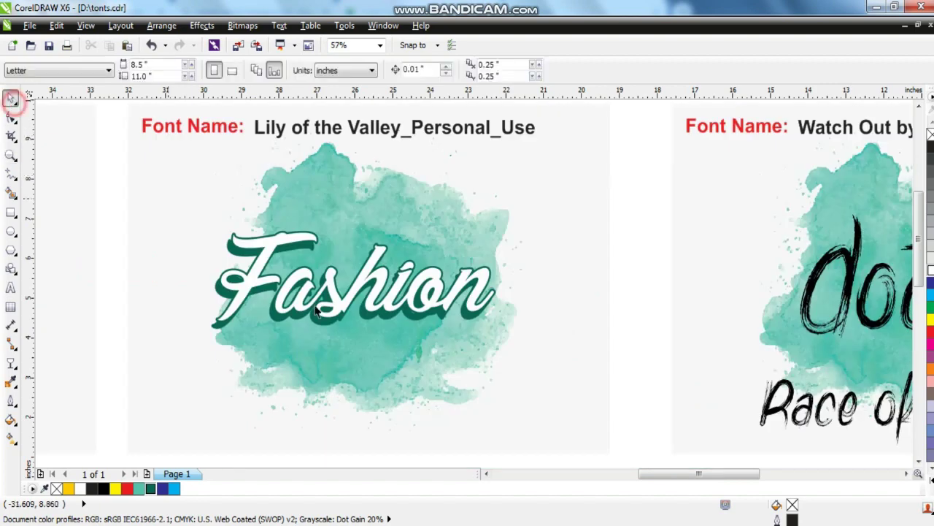
# - Try magenta, orange and pink fills on the white "Fashion" lettering and return it to white
pyautogui.click(351, 292)
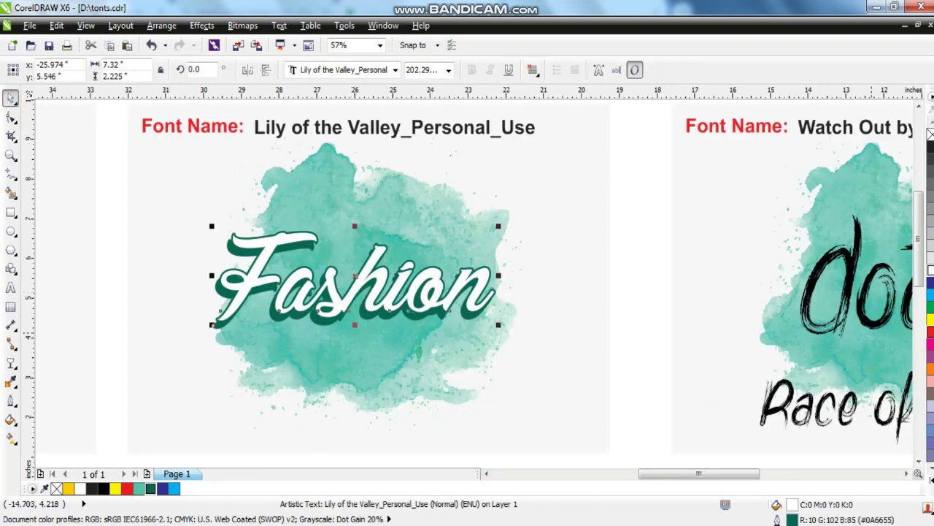
pyautogui.click(931, 330)
pyautogui.click(931, 343)
pyautogui.click(931, 371)
pyautogui.click(931, 365)
pyautogui.click(930, 380)
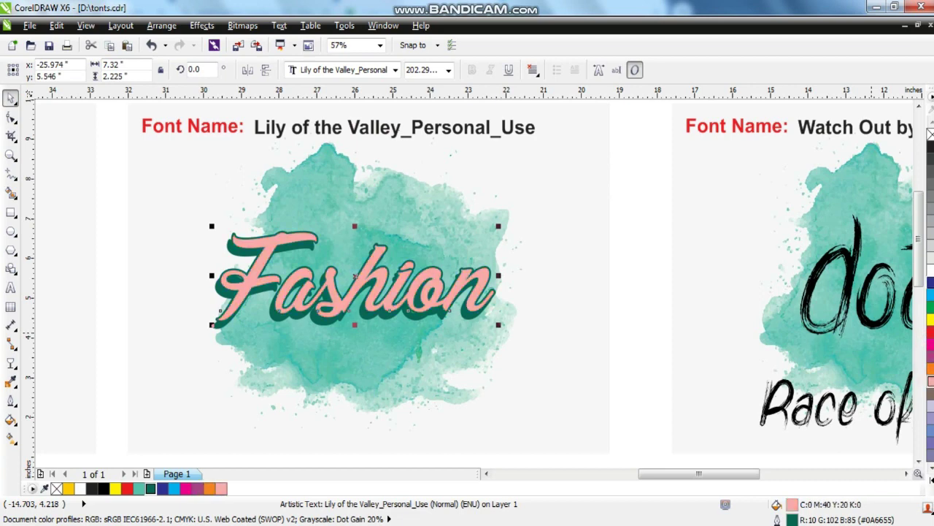
pyautogui.click(930, 272)
# - Replace the "Fashion" lettering with the word "Urban" in the Lily of the Valley_Personal_Use font
pyautogui.click(10, 290)
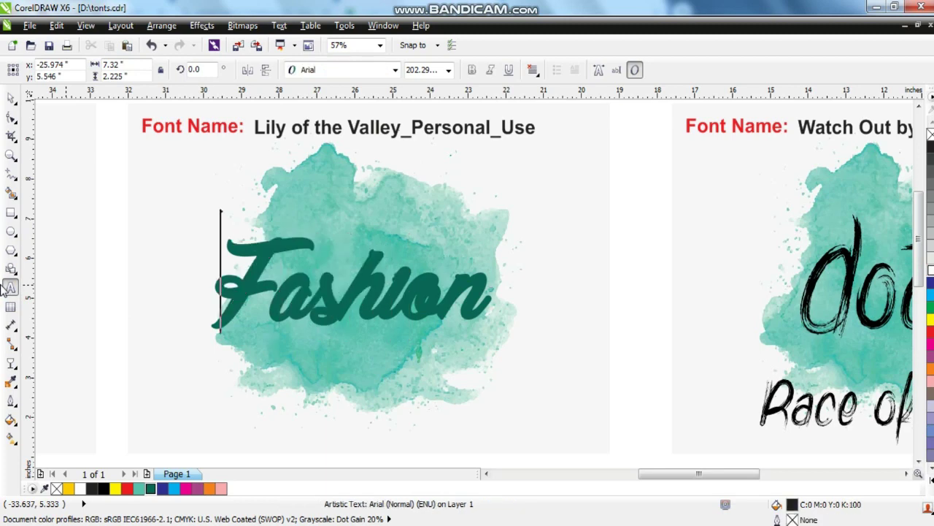
pyautogui.write('Urban')
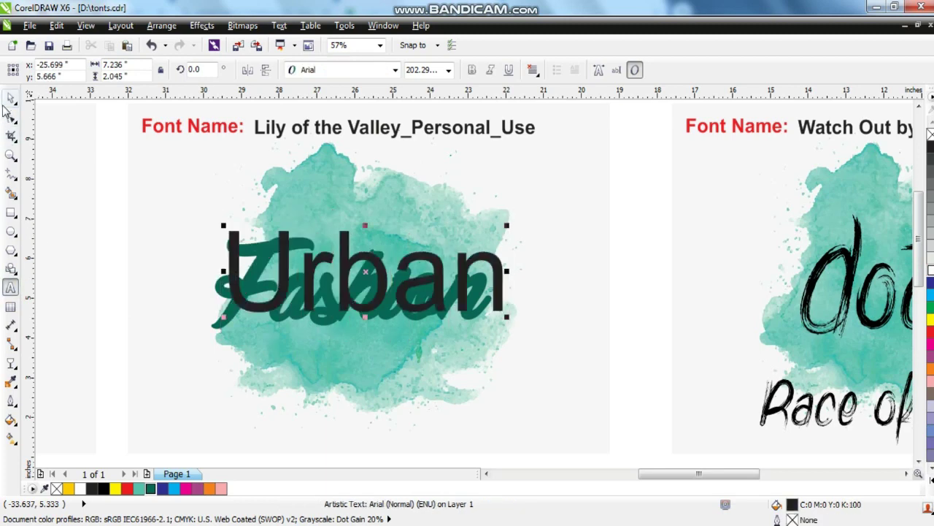
pyautogui.click(10, 97)
pyautogui.click(340, 69)
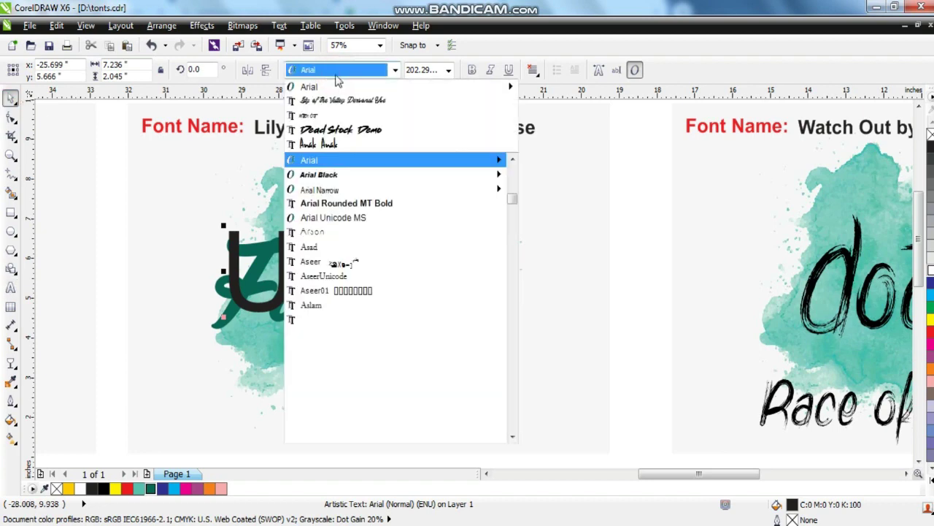
pyautogui.click(343, 100)
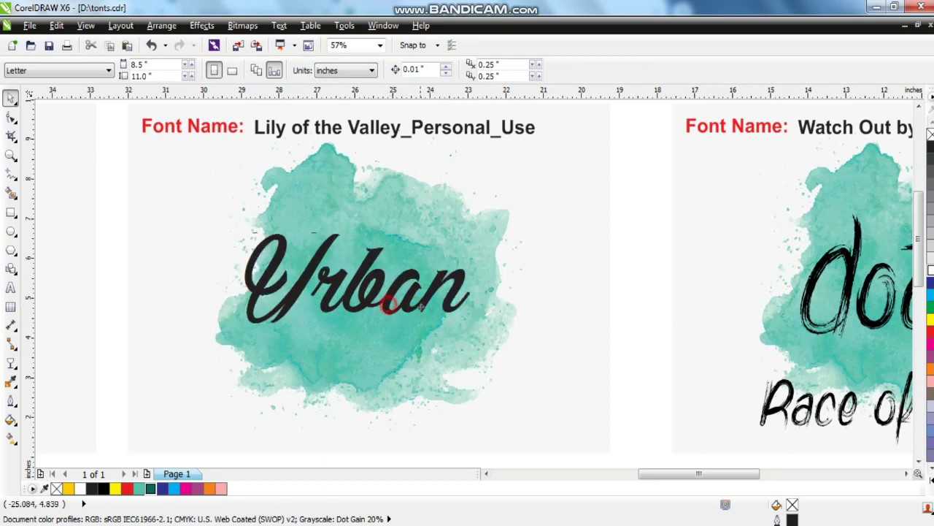
# - Place a smaller copy of "Urban", about 3.85 inches wide, below the original and retype it as "Style"
pyautogui.moveTo(484, 330); pyautogui.dragTo(397, 293)
pyautogui.moveTo(325, 274); pyautogui.dragTo(355, 352)
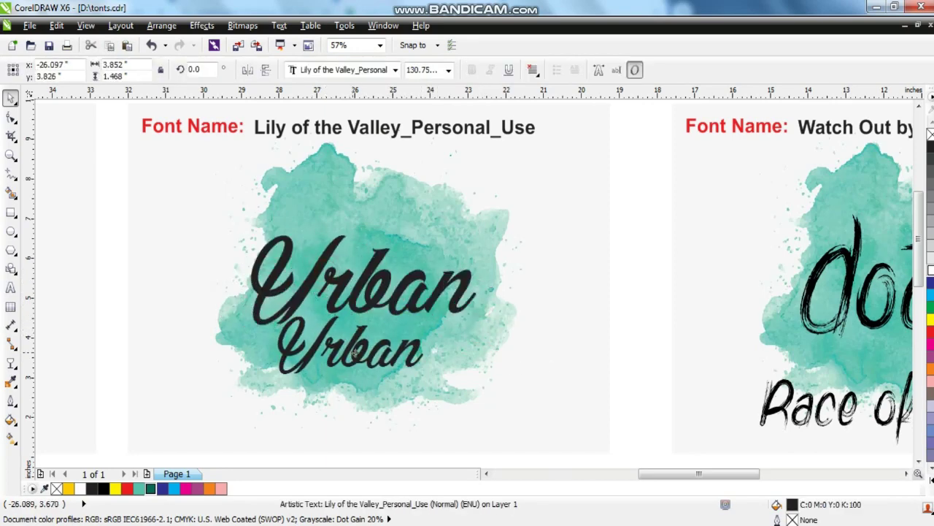
pyautogui.click(10, 287)
pyautogui.write('Style')
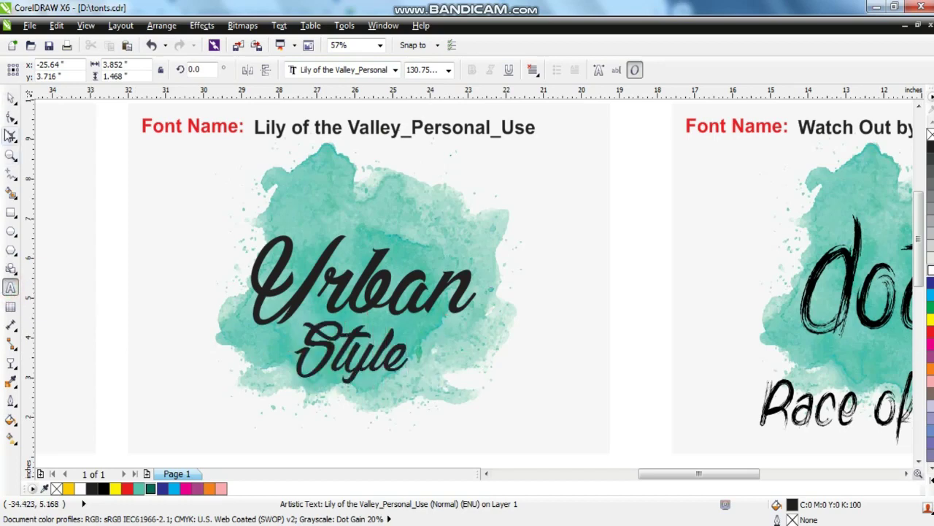
pyautogui.click(10, 97)
# - Enlarge the "Style" lettering, then shrink "Urban" and position it just above
pyautogui.moveTo(414, 390); pyautogui.dragTo(527, 448)
pyautogui.click(464, 283)
pyautogui.moveTo(481, 333); pyautogui.dragTo(401, 303)
pyautogui.moveTo(359, 278); pyautogui.dragTo(424, 306)
# - Move "Urban" and "Style" together onto the middle of the splash and scale the pair to about 5.77 by 4.48 inches
pyautogui.keyDown('shift'); pyautogui.click(407, 350); pyautogui.keyUp('shift')
pyautogui.moveTo(375, 284); pyautogui.dragTo(334, 216)
pyautogui.moveTo(489, 382)
pyautogui.mouseDown()
pyautogui.moveTo(476, 373)
pyautogui.moveTo(482, 379)
pyautogui.mouseUp()
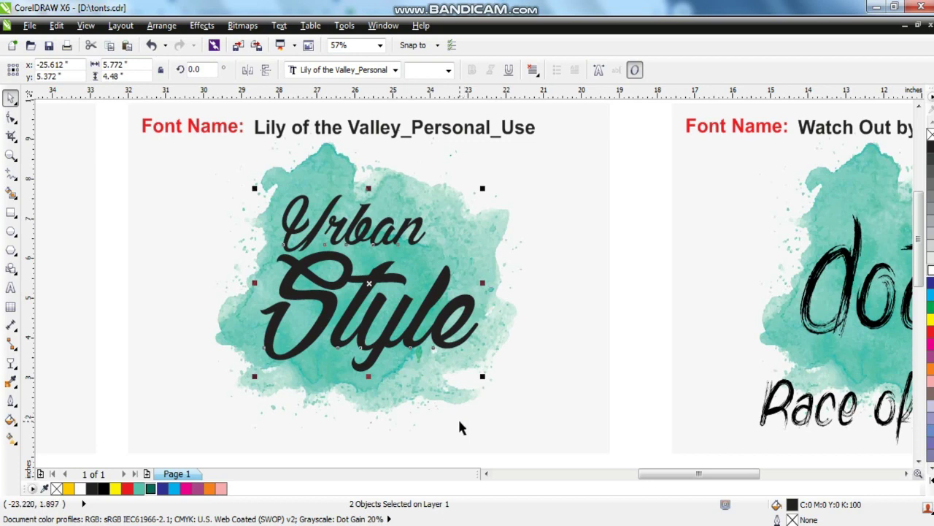
# - Go to the RipeApricots sample card and inspect its font name heading up close
pyautogui.click(486, 473)
pyautogui.click(486, 473)
pyautogui.click(486, 473)
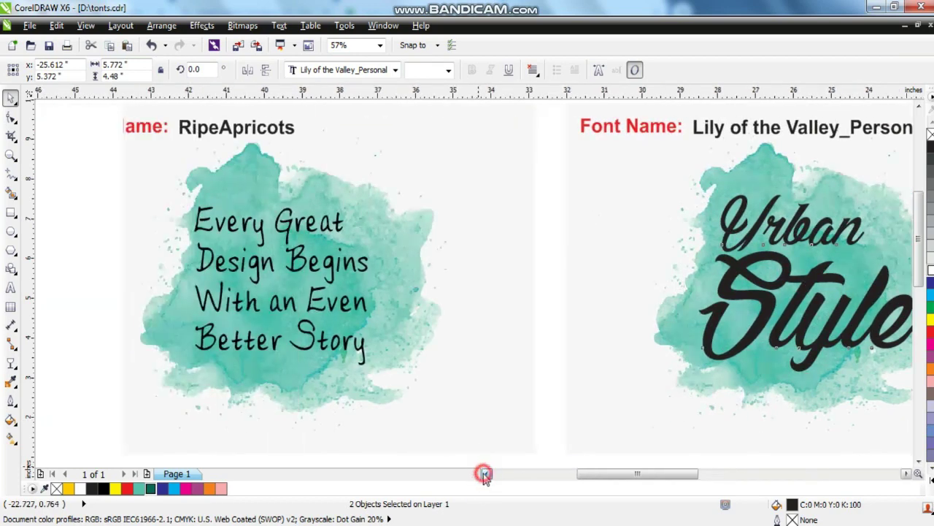
pyautogui.click(487, 473)
pyautogui.click(486, 473)
pyautogui.click(11, 155)
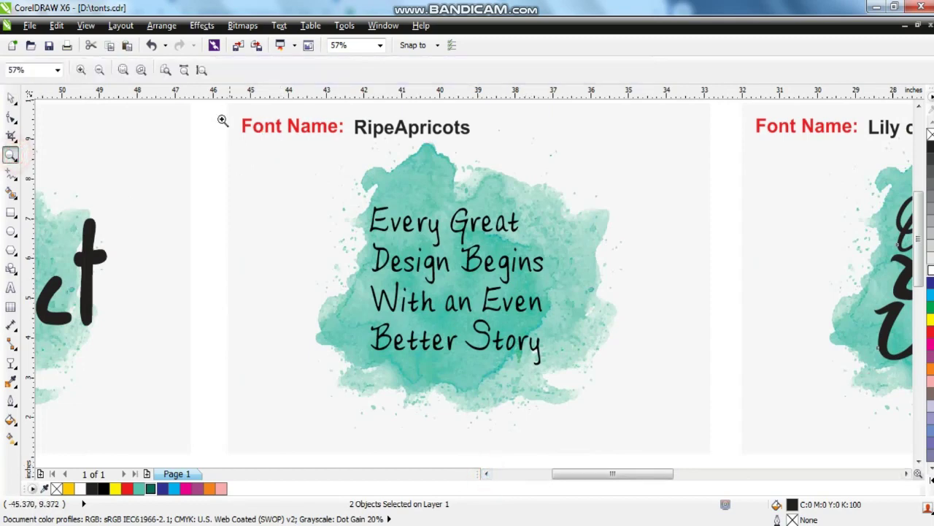
pyautogui.moveTo(213, 109); pyautogui.dragTo(625, 162)
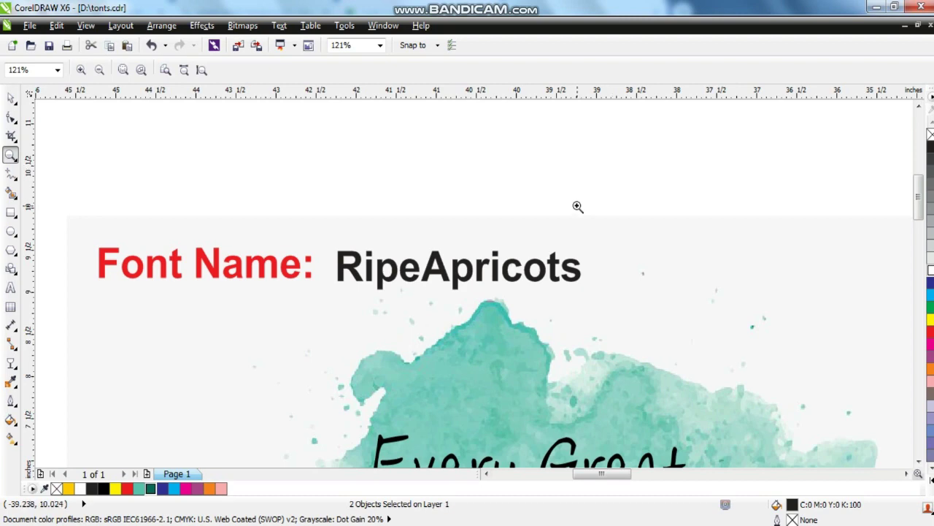
pyautogui.rightClick(637, 224)
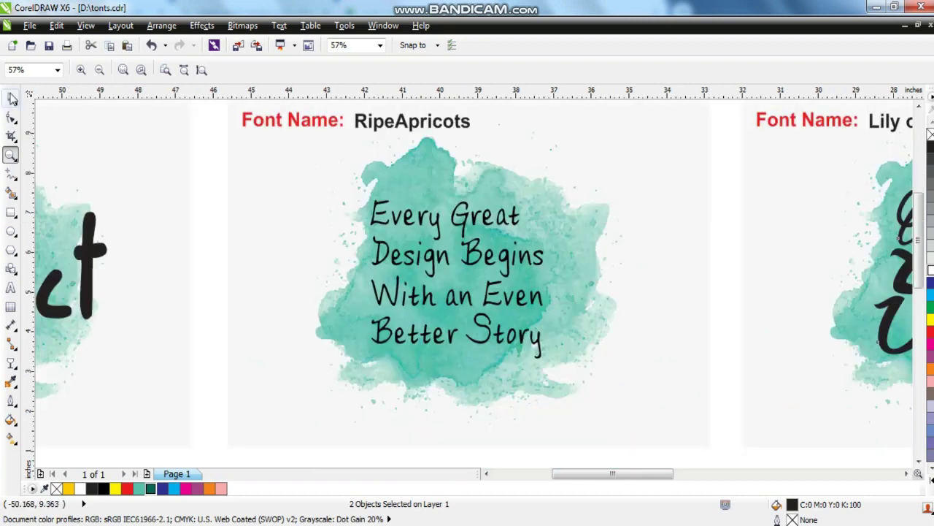
# - Delete the last three lines of the RipeApricots quote, keeping only "Every Great"
pyautogui.click(12, 99)
pyautogui.click(425, 220)
pyautogui.click(431, 219)
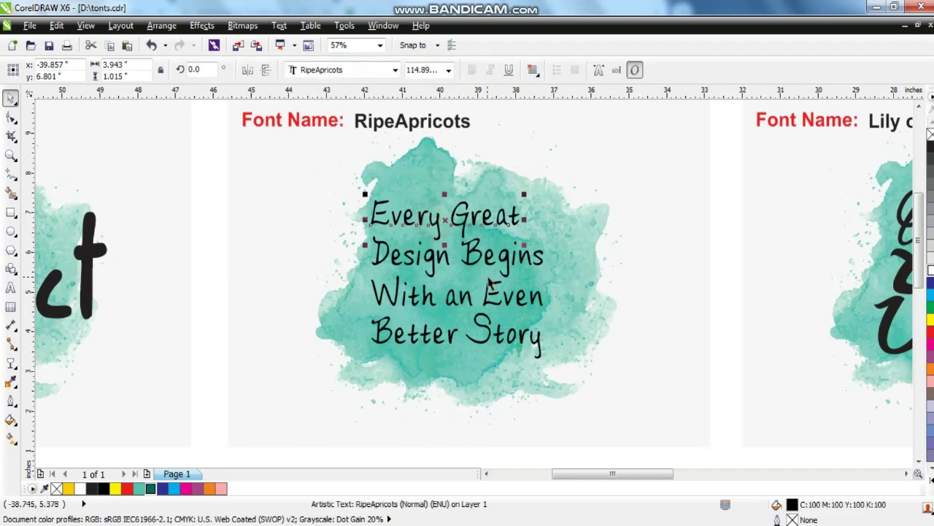
pyautogui.moveTo(715, 245); pyautogui.dragTo(217, 401)
pyautogui.press('Delete')
pyautogui.click(431, 268)
pyautogui.press('Delete')
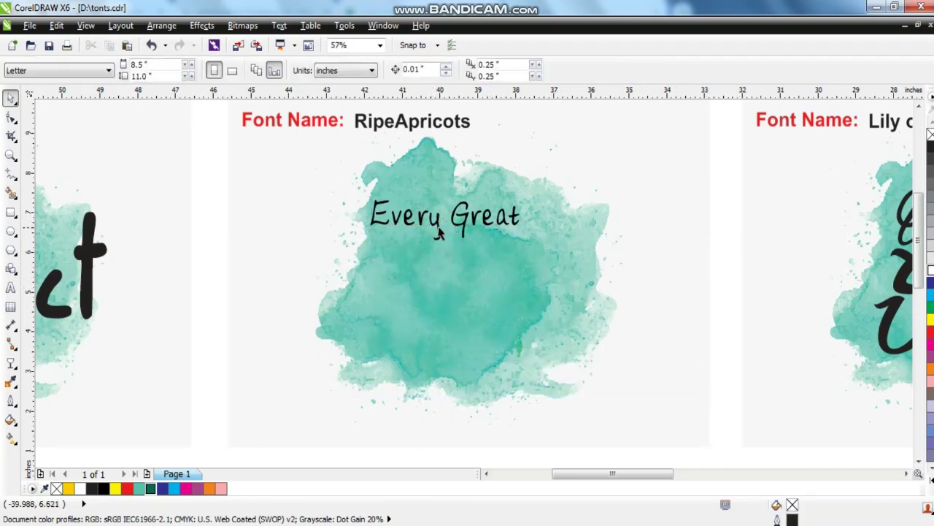
# - Move the "Every Great" line down to the middle of the splash and replace its text with "Good"
pyautogui.moveTo(438, 223); pyautogui.dragTo(440, 273)
pyautogui.click(11, 289)
pyautogui.hotkey('ctrl', 'a')
pyautogui.write('Good')
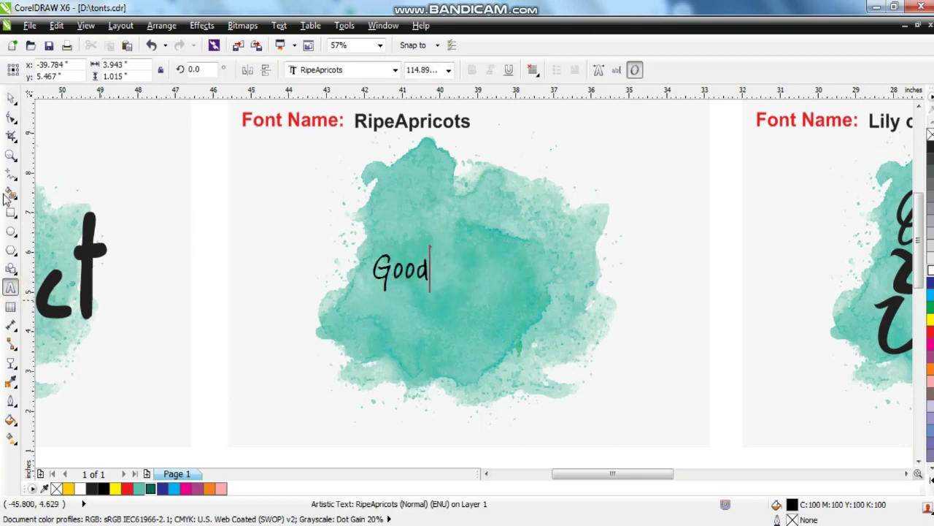
# - Enlarge "Good" to about 4.28 by 2.74 inches and place a copy below it reading "Desgin"
pyautogui.click(10, 97)
pyautogui.moveTo(434, 250); pyautogui.dragTo(539, 176)
pyautogui.moveTo(455, 237); pyautogui.dragTo(462, 308)
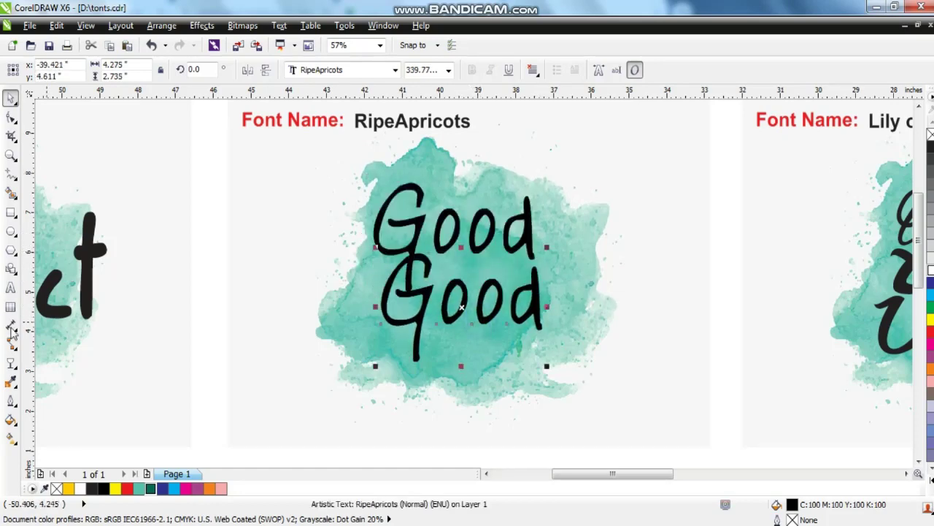
pyautogui.click(10, 292)
pyautogui.write('Desgin')
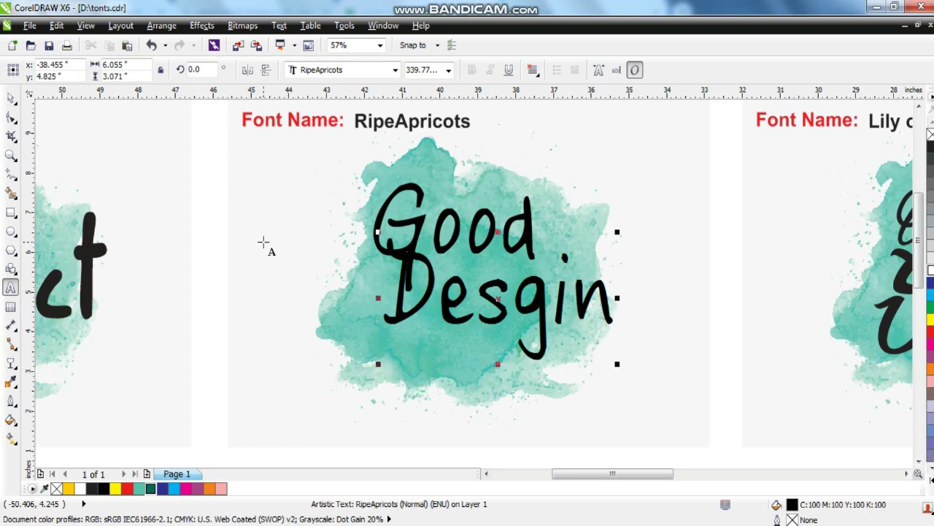
# - Scale "Desgin" down to about 3.10 by 1.57 inches and tuck it closely under "Good"
pyautogui.click(10, 97)
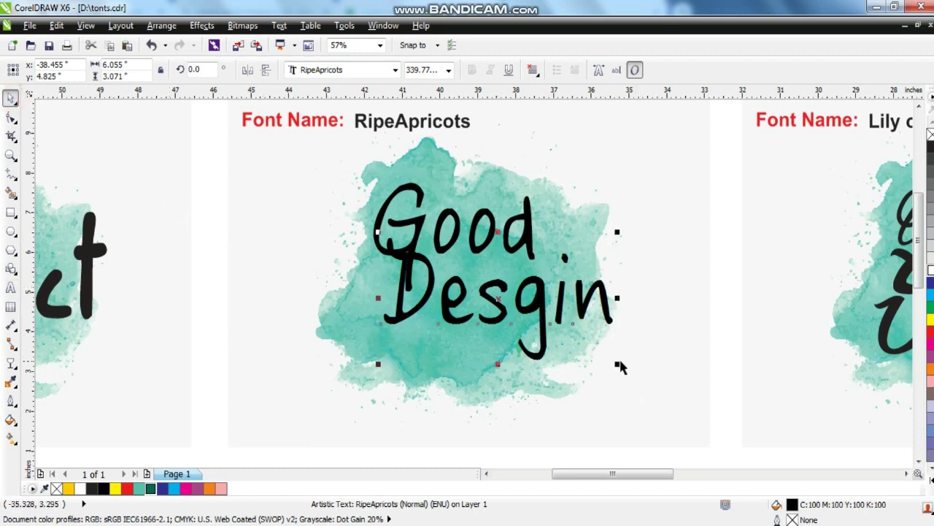
pyautogui.moveTo(619, 364); pyautogui.dragTo(483, 289)
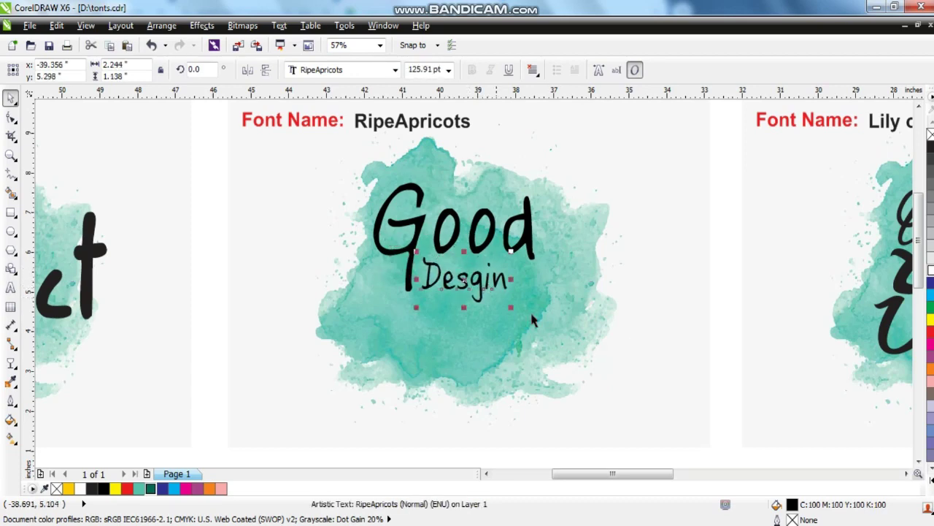
pyautogui.moveTo(511, 306); pyautogui.dragTo(548, 335)
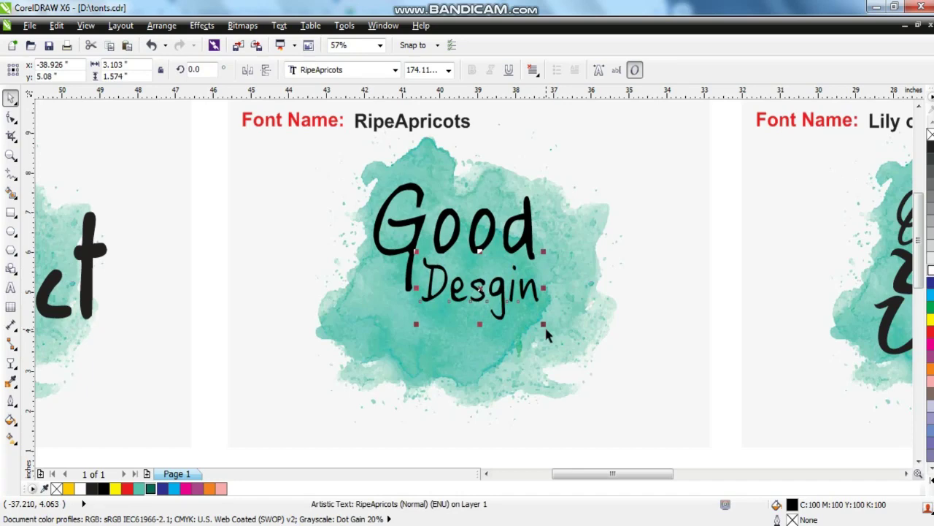
pyautogui.moveTo(523, 289); pyautogui.dragTo(521, 285)
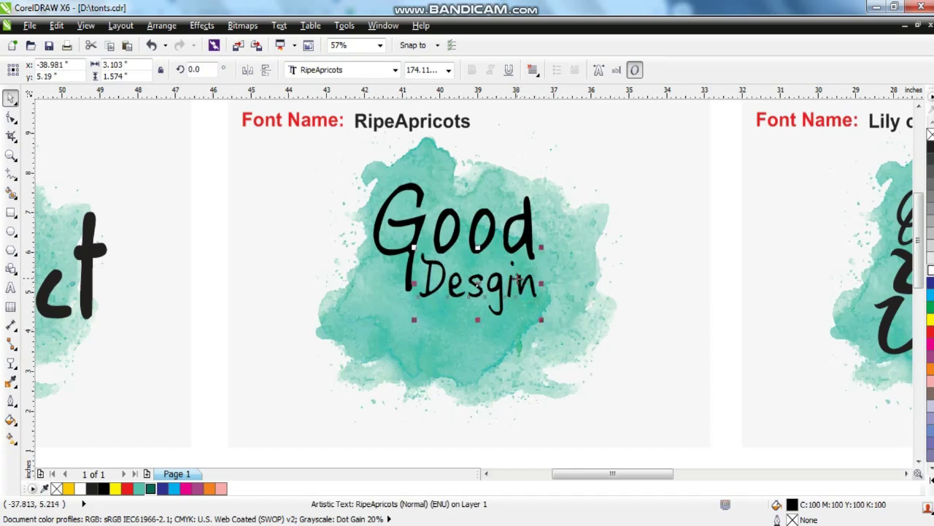
# - Go to the Anak Anak sample card and inspect its font name heading up close
pyautogui.moveTo(224, 157); pyautogui.dragTo(591, 321)
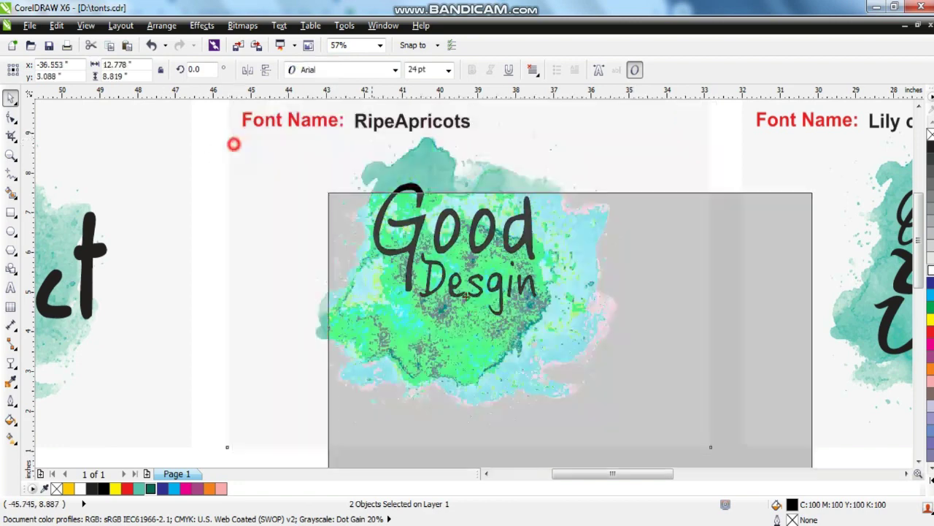
pyautogui.click(503, 328)
pyautogui.scroll(-2, 503, 328)
pyautogui.click(487, 473)
pyautogui.moveTo(229, 192); pyautogui.dragTo(519, 419)
pyautogui.hotkey('shift', 'F2')
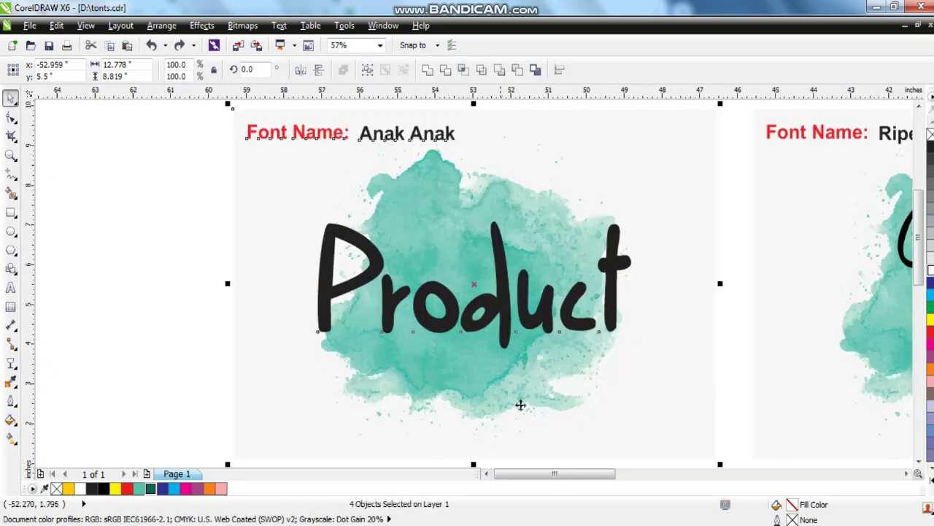
pyautogui.press('Escape')
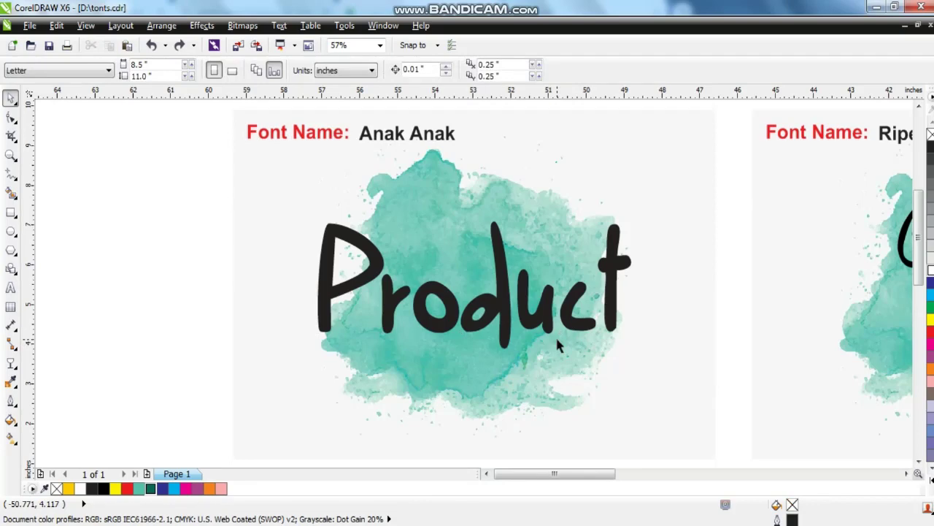
pyautogui.click(553, 330)
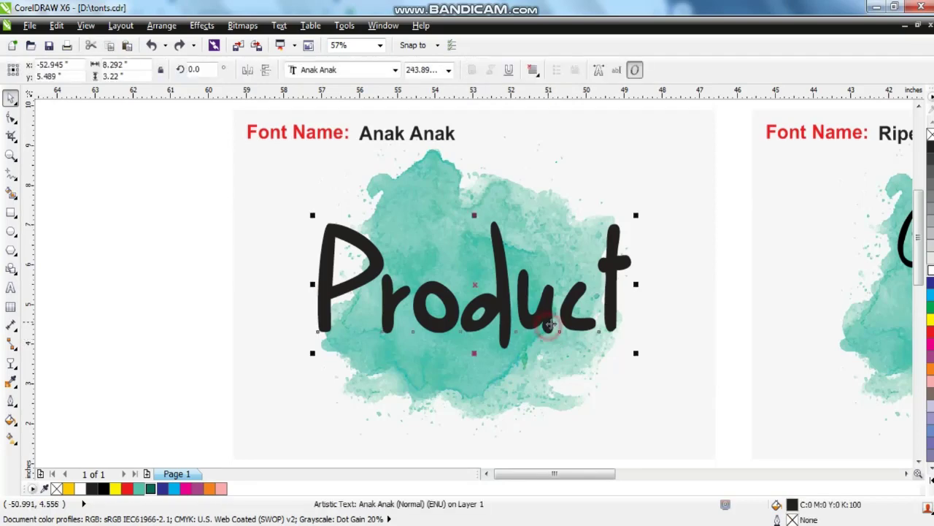
pyautogui.click(397, 139)
pyautogui.click(11, 155)
pyautogui.moveTo(228, 118); pyautogui.dragTo(502, 159)
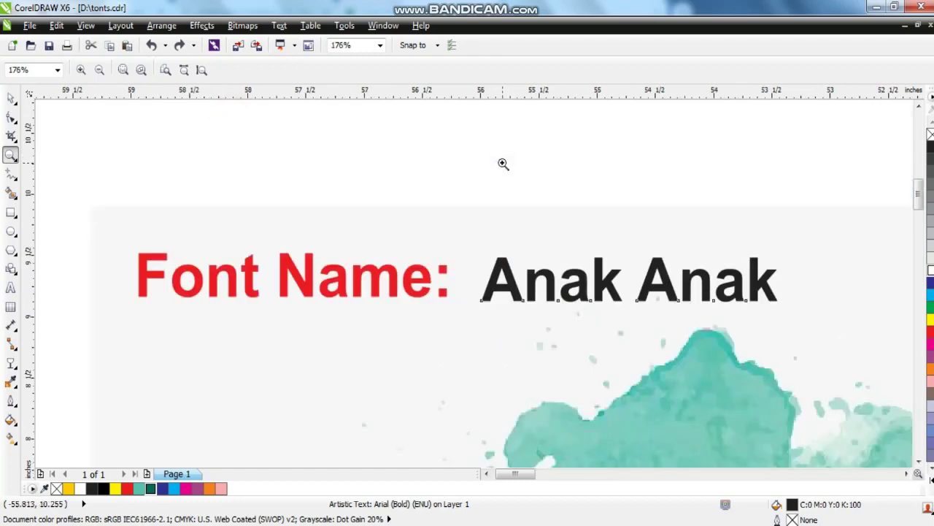
pyautogui.rightClick(503, 164)
pyautogui.click(11, 97)
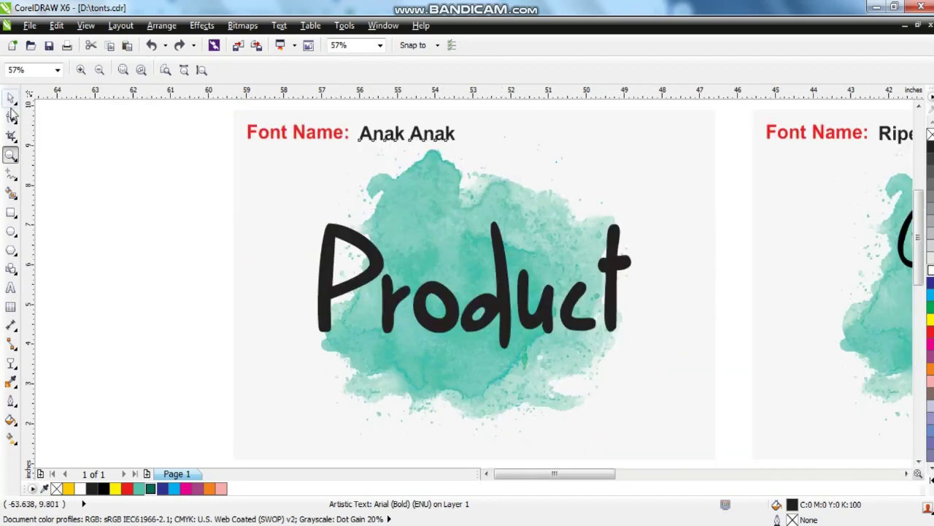
# - Replace the word "Product" on the Anak Anak card with "Anak"
pyautogui.click(459, 327)
pyautogui.click(10, 289)
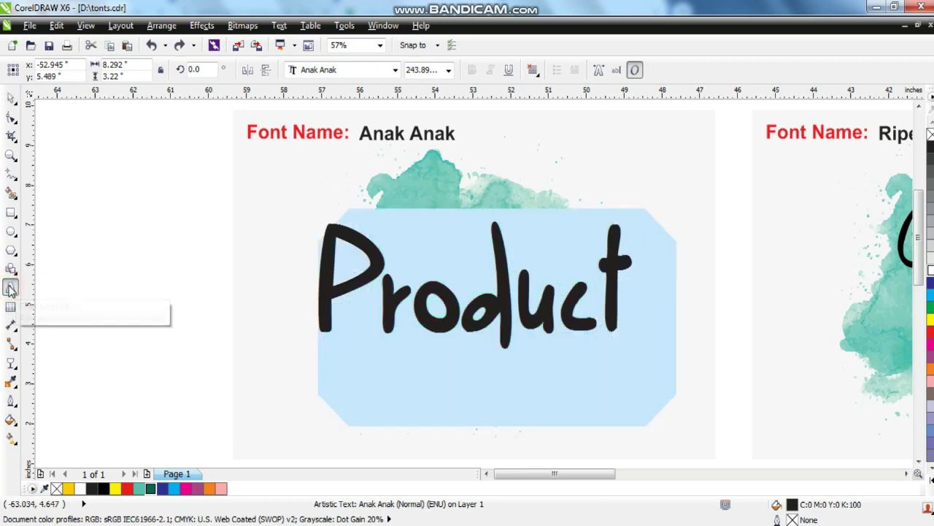
pyautogui.write('ANak')
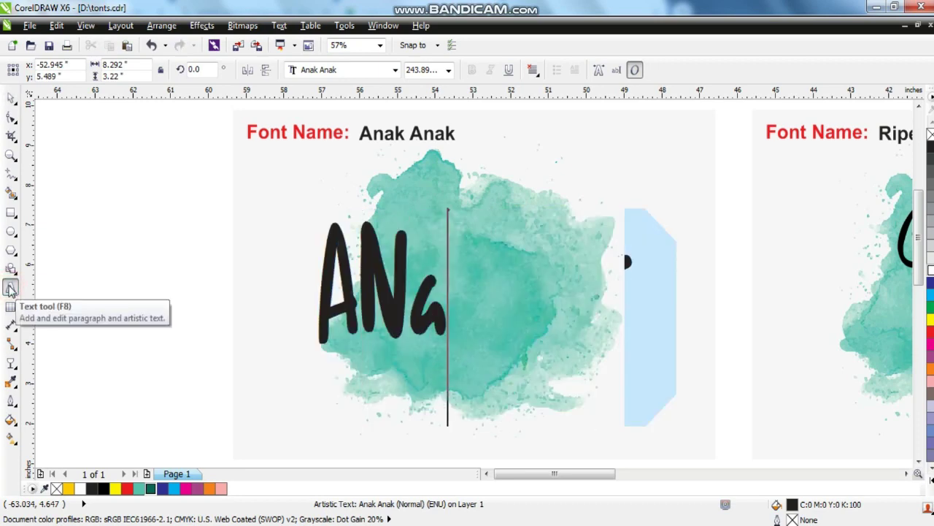
pyautogui.press('BackSpace')
pyautogui.press('BackSpace')
pyautogui.press('BackSpace')
pyautogui.write('nak')
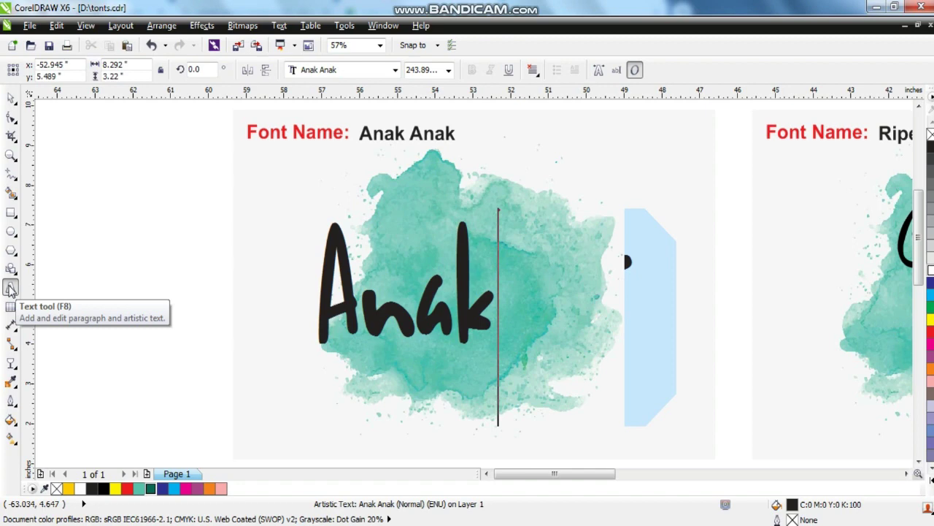
# - Move "Anak" across to the middle of the splash and deselect it
pyautogui.click(10, 96)
pyautogui.moveTo(445, 319); pyautogui.dragTo(487, 319)
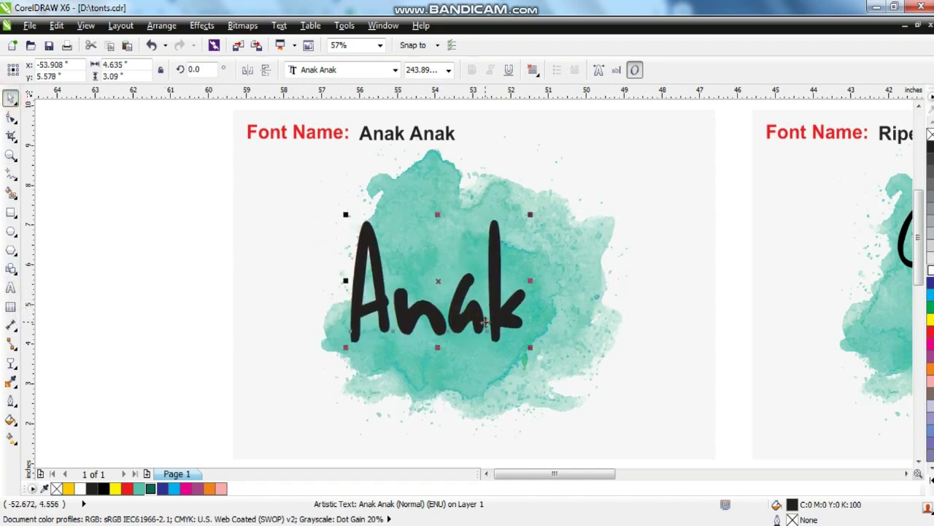
pyautogui.click(630, 346)
pyautogui.click(684, 349)
# - Go to the Dead Stock sample card and inspect its font name heading up close
pyautogui.press('F4')
pyautogui.moveTo(102, 456); pyautogui.dragTo(334, 317)
pyautogui.click(8, 161)
pyautogui.moveTo(223, 110); pyautogui.dragTo(576, 167)
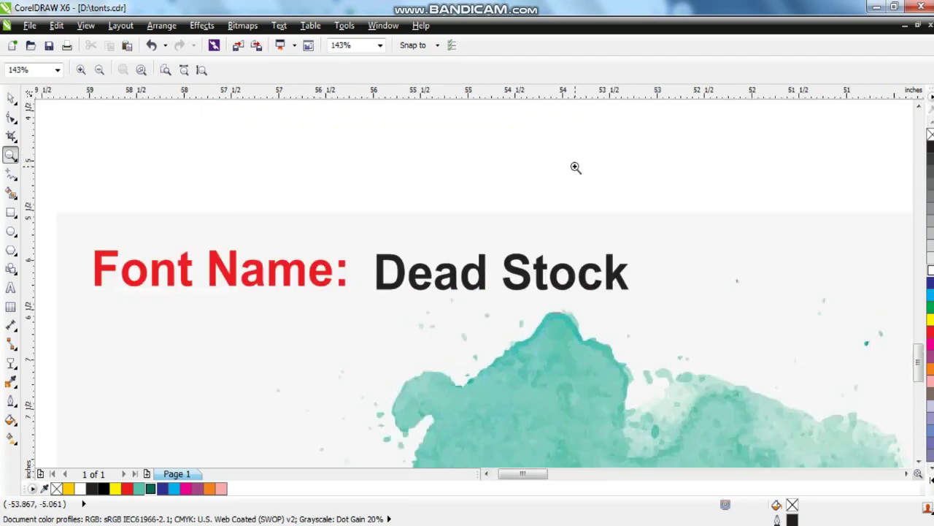
pyautogui.keyDown('shift'); pyautogui.click(575, 167); pyautogui.keyUp('shift')
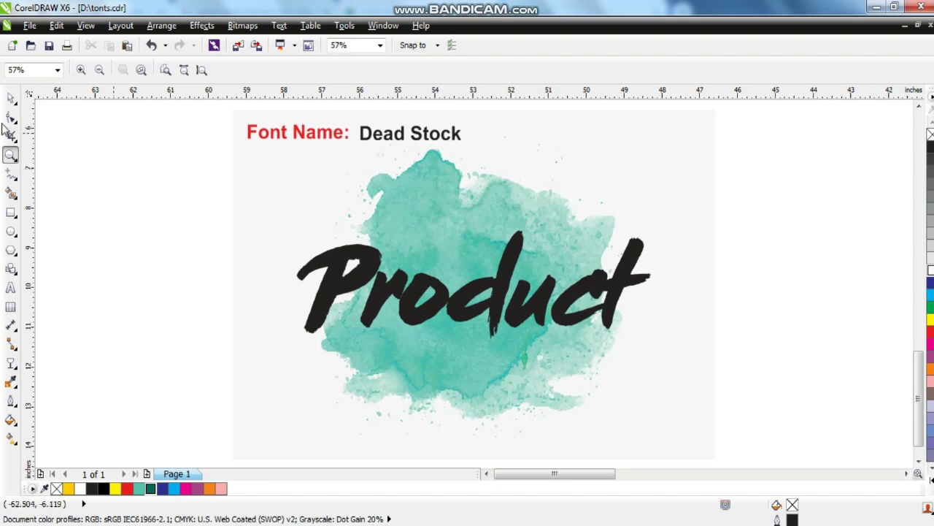
# - Replace the word "Product" on the Dead Stock card with "Fashion"
pyautogui.click(11, 98)
pyautogui.click(442, 294)
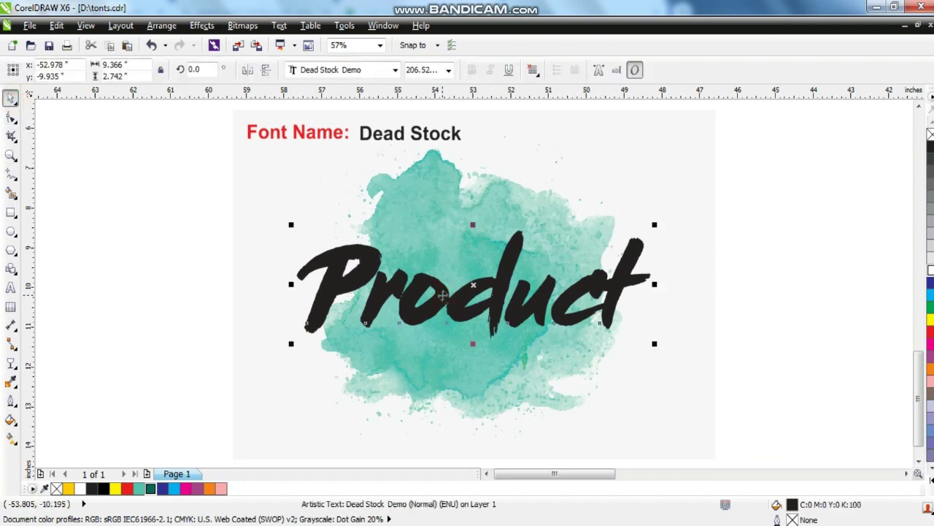
pyautogui.click(11, 288)
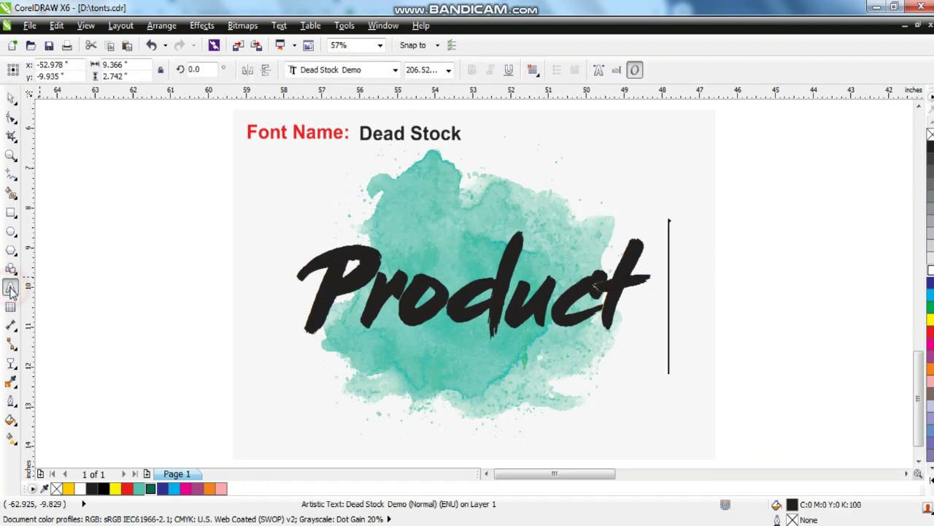
pyautogui.hotkey('ctrl', 'a')
pyautogui.write('Fashion')
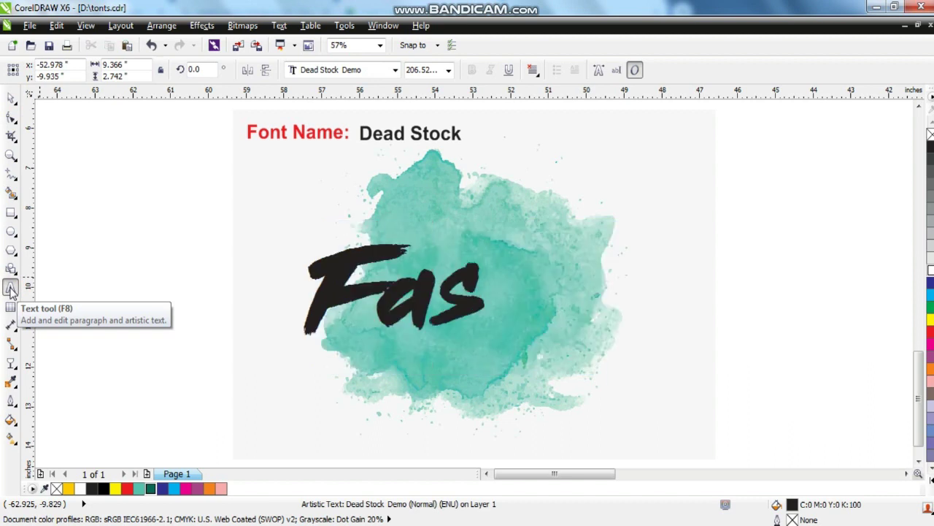
pyautogui.click(11, 98)
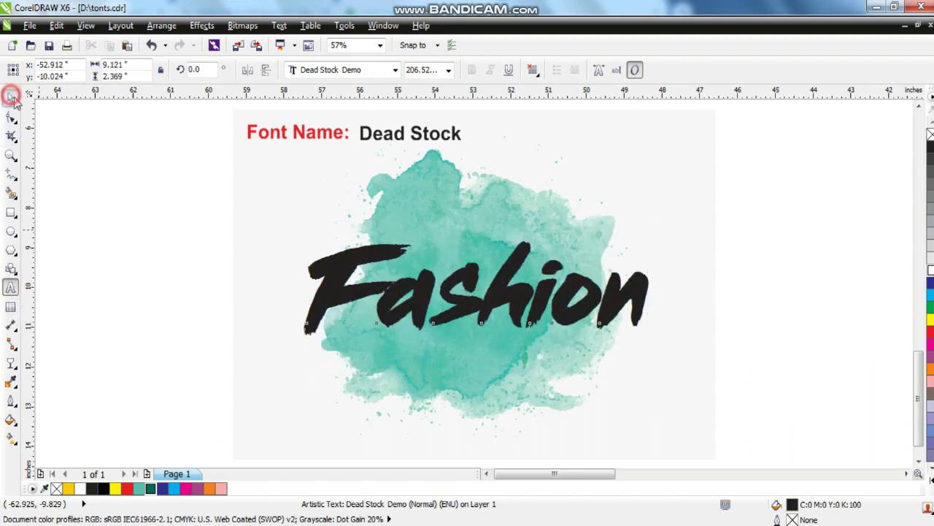
# - Try out the words "News", "Forest" and "Movies" one after another in place of "Fashion"
pyautogui.click(11, 287)
pyautogui.hotkey('ctrl', 'a')
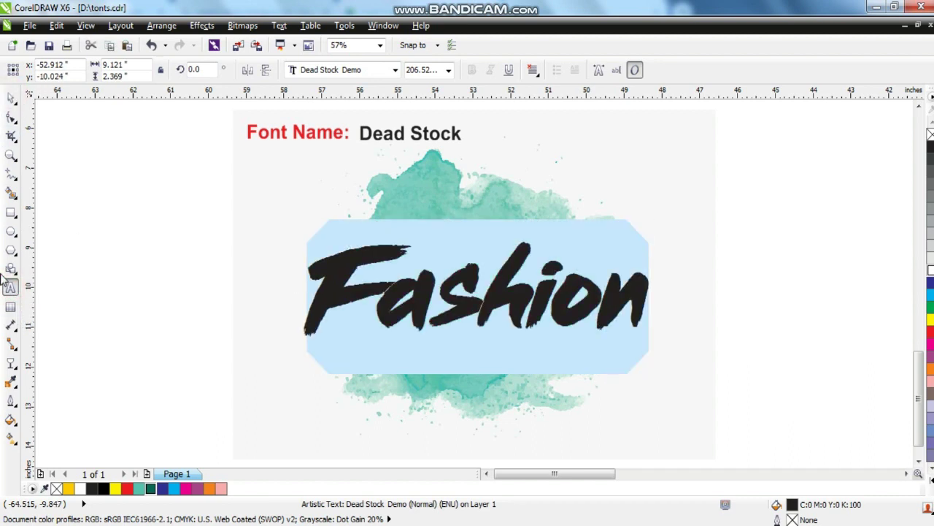
pyautogui.write('News')
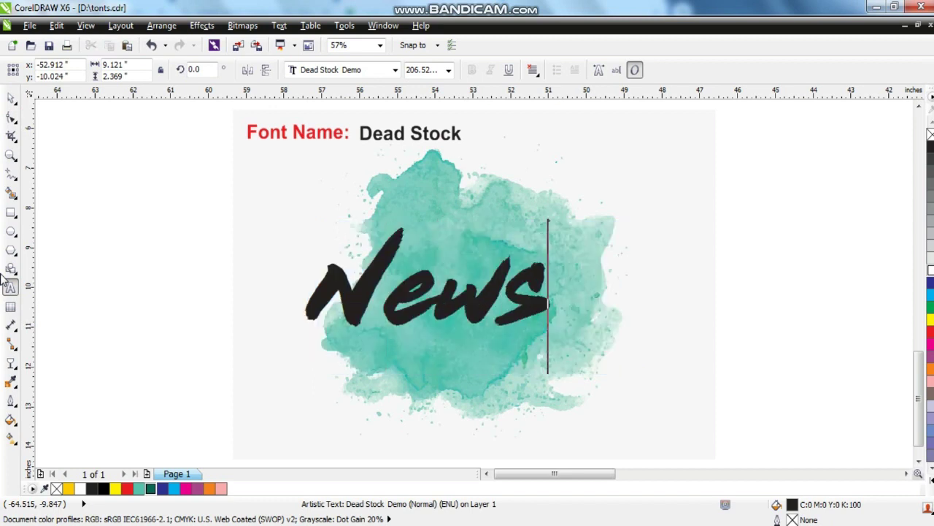
pyautogui.click(11, 287)
pyautogui.hotkey('ctrl', 'a')
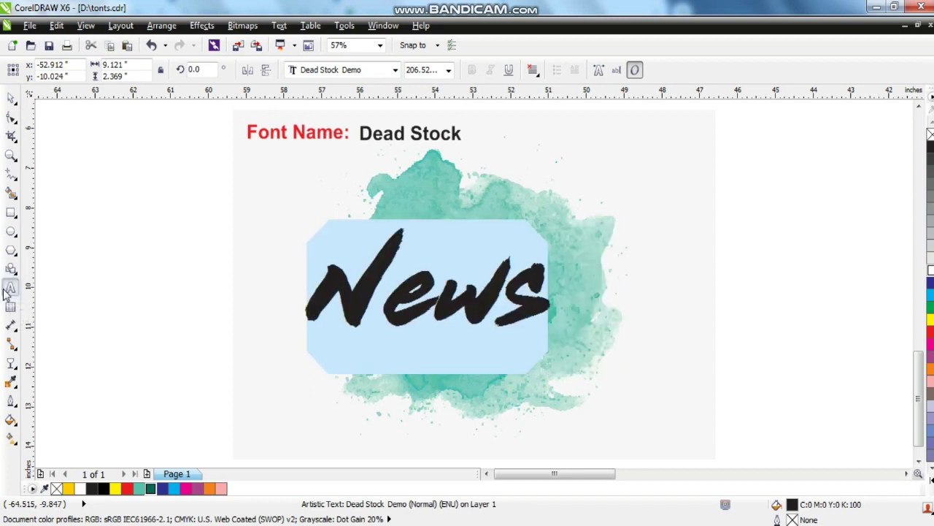
pyautogui.write('Forest')
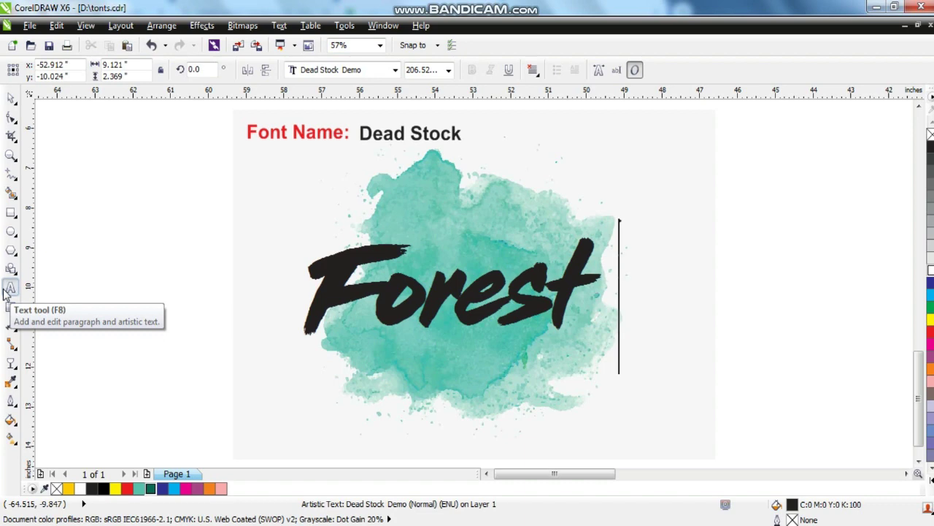
pyautogui.hotkey('ctrl', 'a')
pyautogui.write('Movies')
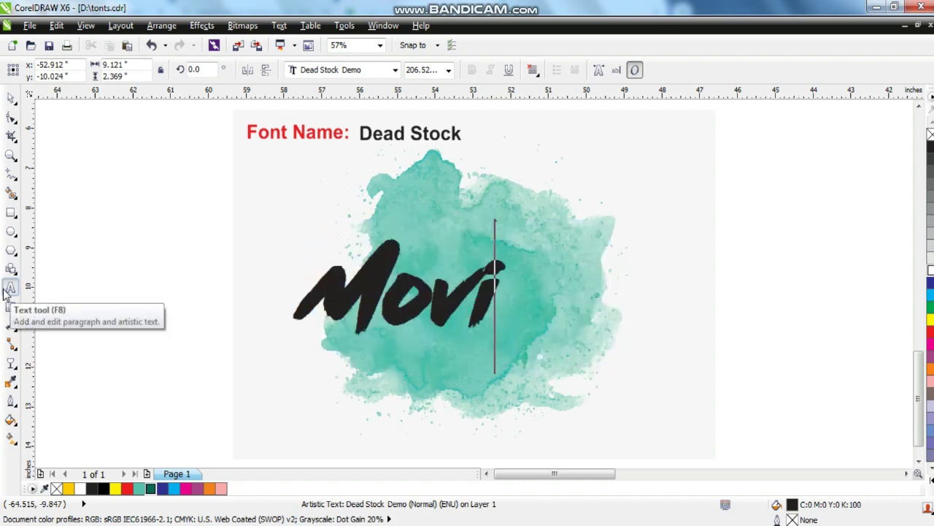
pyautogui.hotkey('ctrl', 'a')
pyautogui.write('Ho')
pyautogui.press('BackSpace')
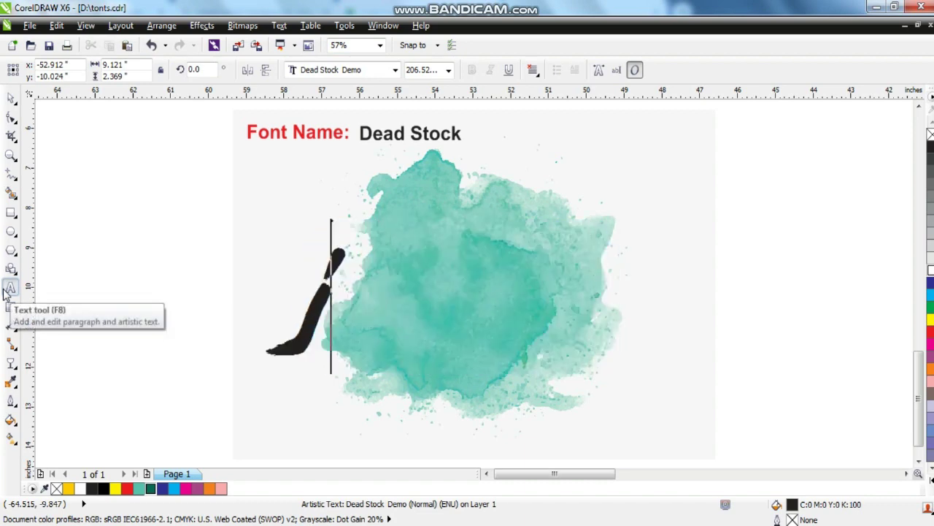
pyautogui.press('BackSpace')
pyautogui.write('Ho')
pyautogui.press('BackSpace')
pyautogui.press('BackSpace')
pyautogui.hotkey('ctrl', 'z')
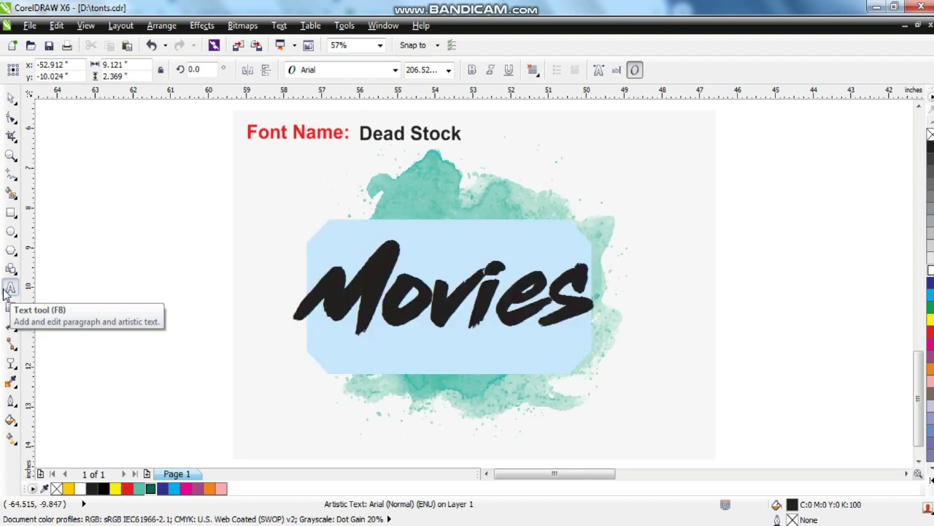
# - Replace "Movies" on the Dead Stock card with "Horror" and add "Dangrous" and "Amazing" on separate lines beneath it
pyautogui.write('Horror')
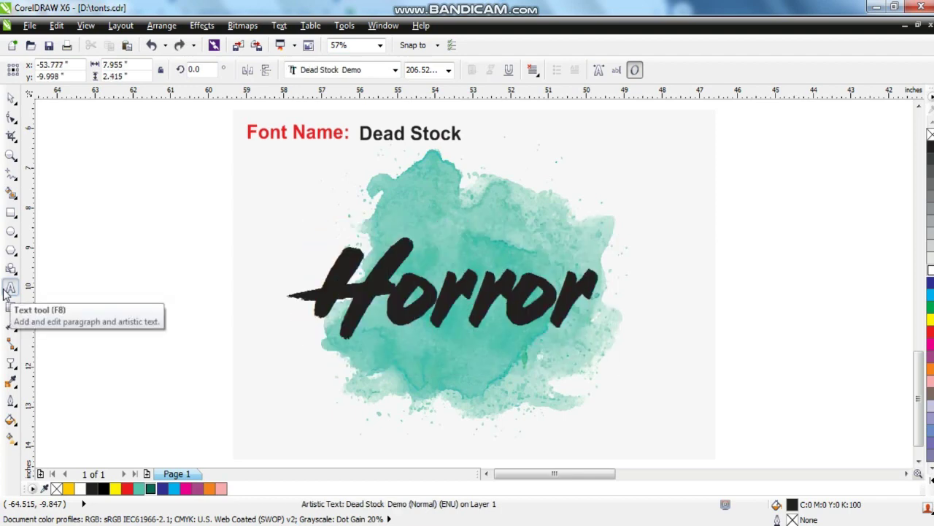
pyautogui.press('Return')
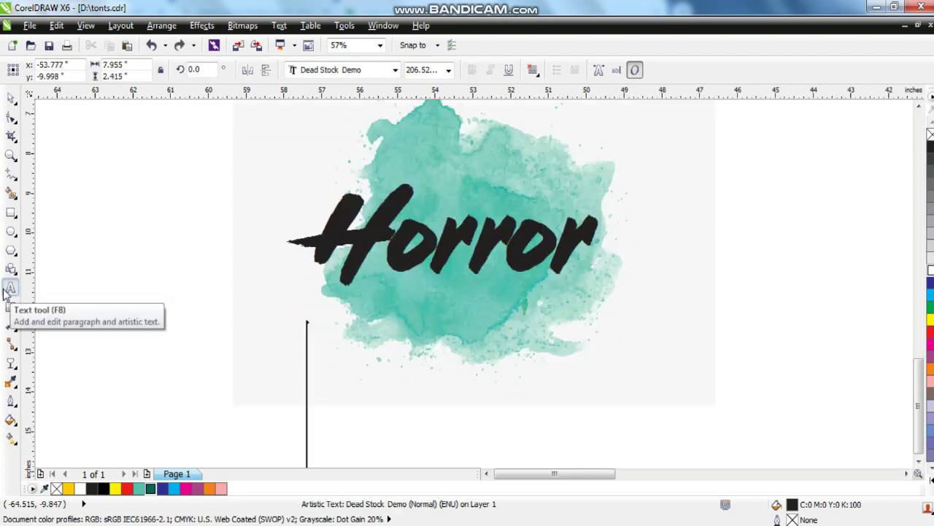
pyautogui.write('Dangrous')
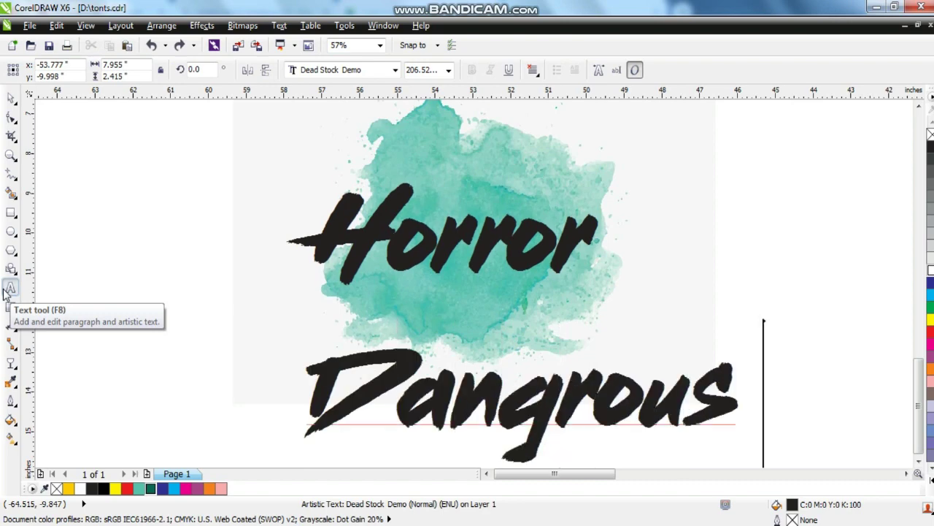
pyautogui.press('Return')
pyautogui.write('Amazing')
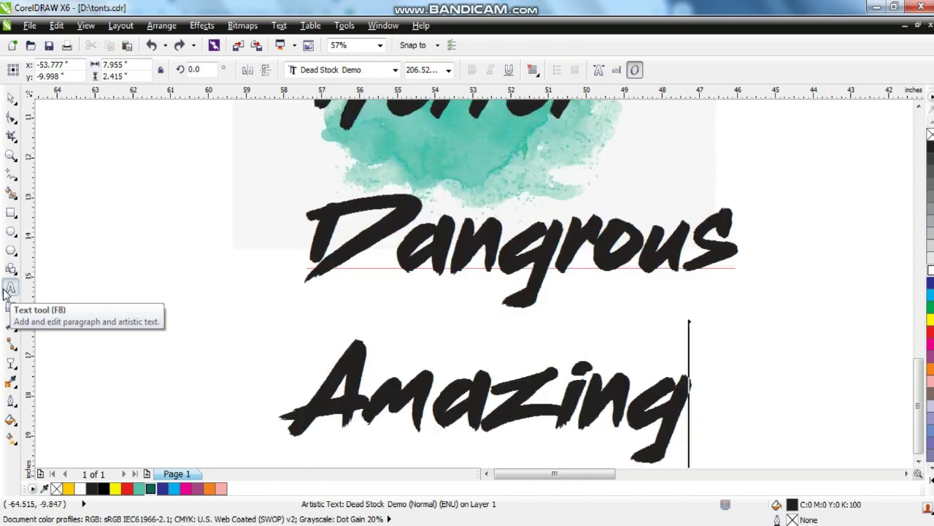
pyautogui.press('Return')
# - Extend the word list with the lines "Fantastic", "Creative", "Drama" and "Thirller" and finish editing the text
pyautogui.press('F3')
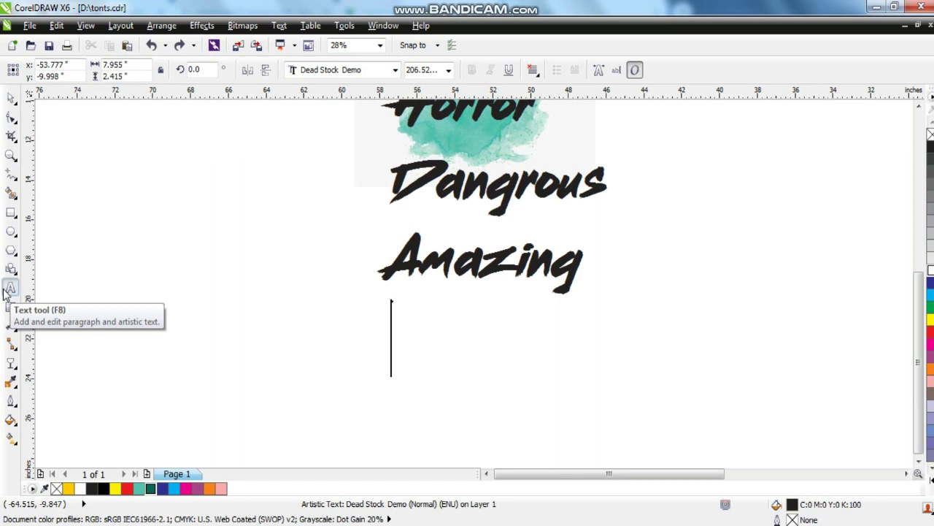
pyautogui.write('Fantastic')
pyautogui.press('Return')
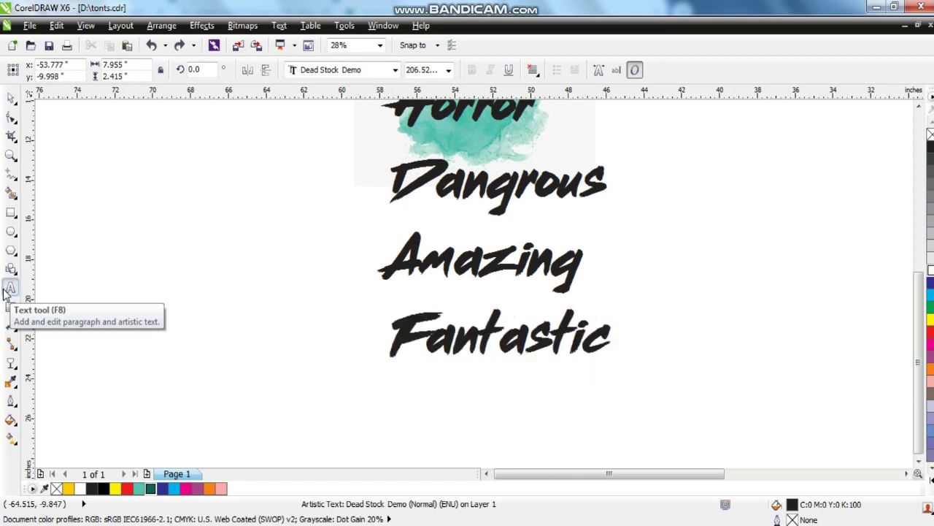
pyautogui.write('Creative')
pyautogui.press('Return')
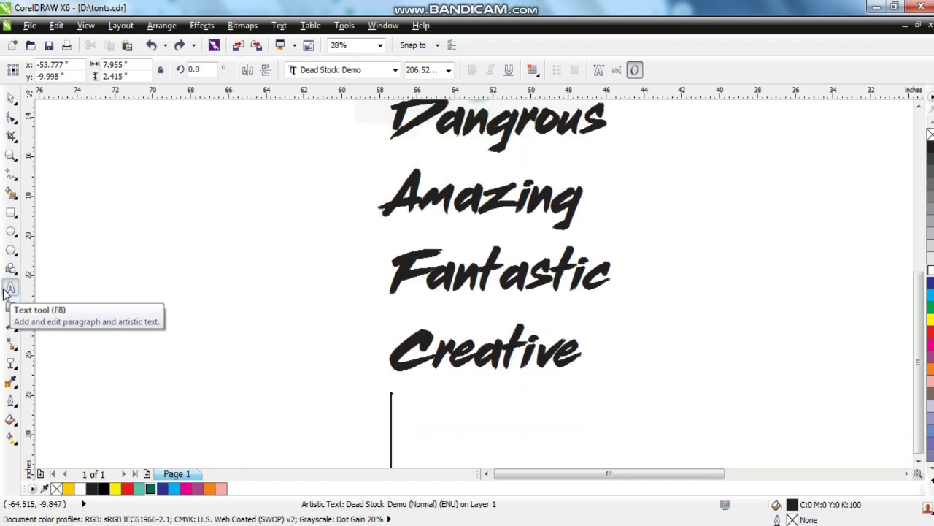
pyautogui.write('Drama')
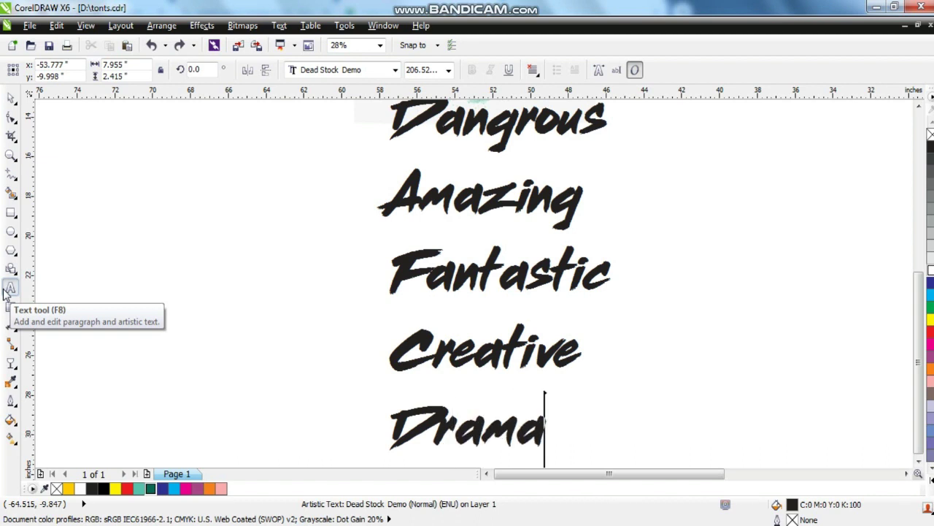
pyautogui.press('Return')
pyautogui.write('Thirller')
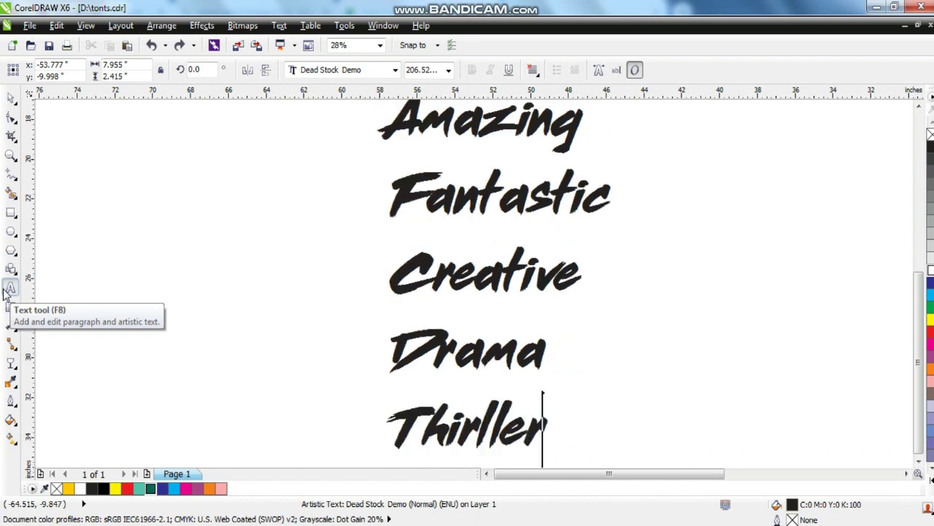
pyautogui.press('Return')
pyautogui.click(10, 98)
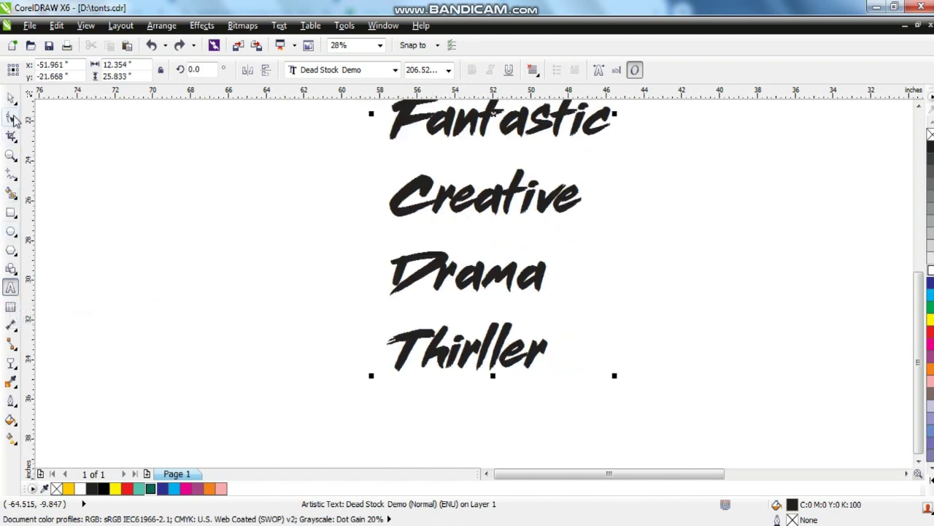
# - Undo the word list and the change to "Movies" to restore "Forest" on the Dead Stock card, then show all sample cards
pyautogui.hotkey('shift', 'F2')
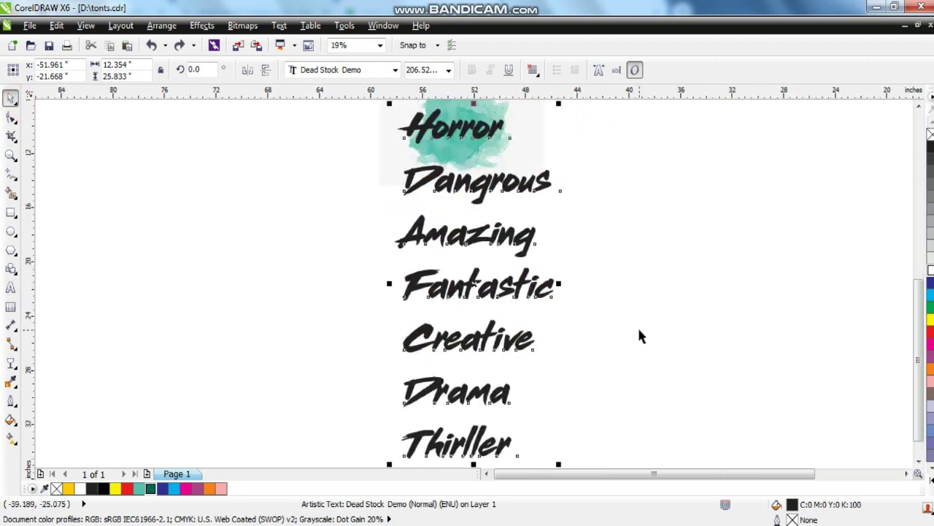
pyautogui.press('Delete')
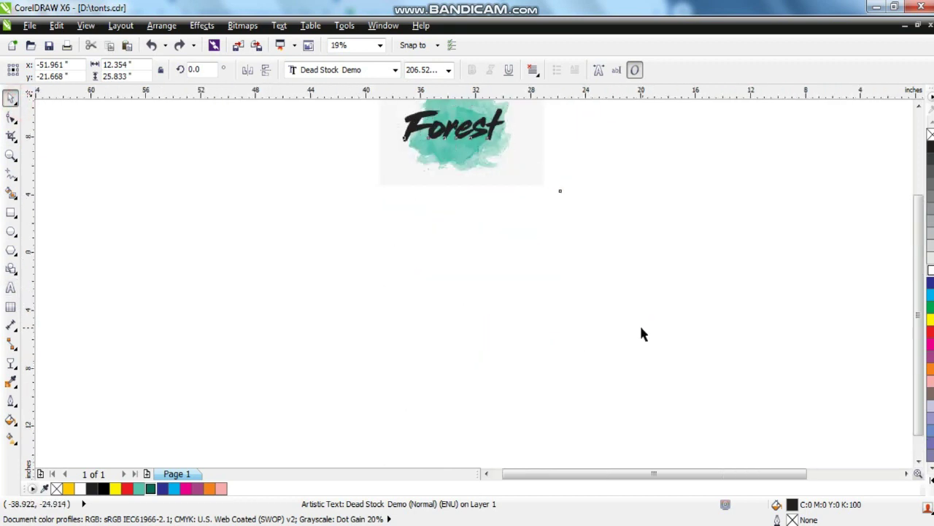
pyautogui.press('F4')
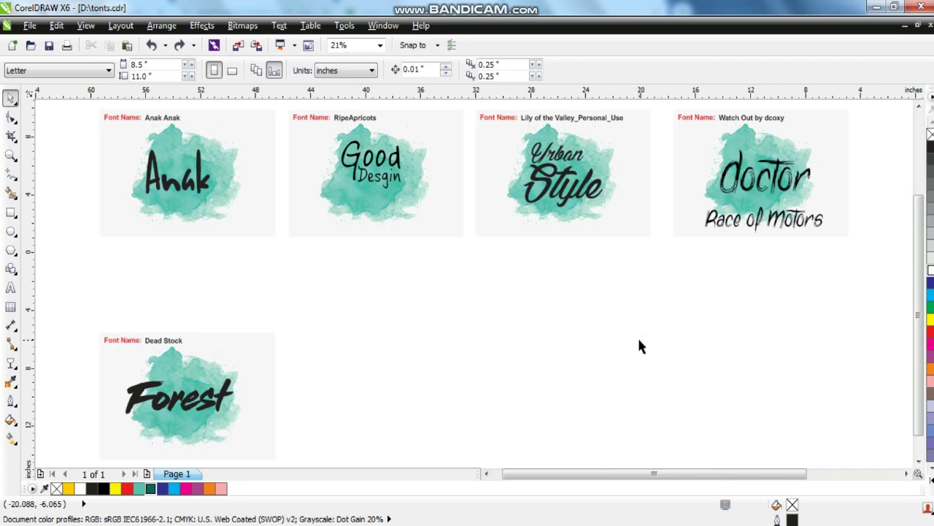
# - Add the two-line text "link in description" and "download and use" beside the Dead Stock card and enlarge it to about 31.4 inches wide
pyautogui.moveTo(163, 346); pyautogui.dragTo(566, 371)
pyautogui.rightClick(414, 347)
pyautogui.click(10, 286)
pyautogui.hotkey('ctrl', 'a')
pyautogui.write('link in descript')
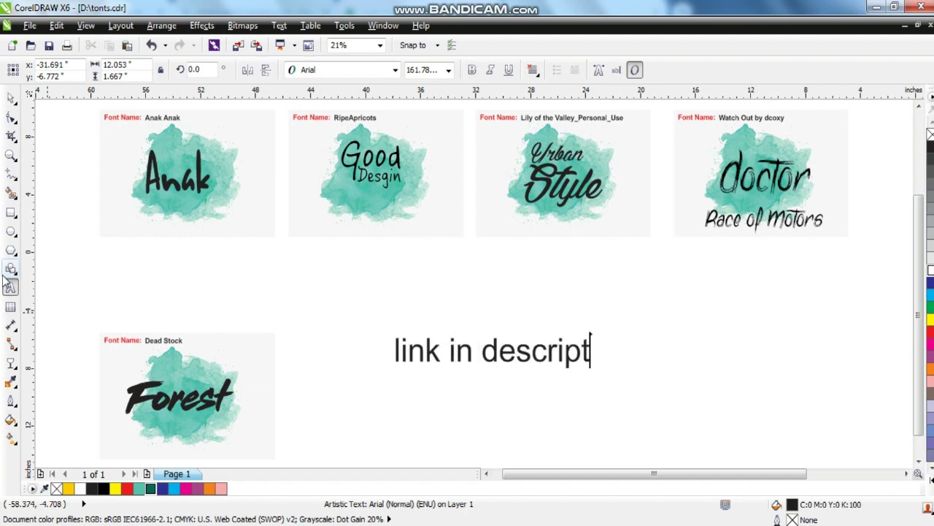
pyautogui.write('ion')
pyautogui.press('Return')
pyautogui.write('download and use')
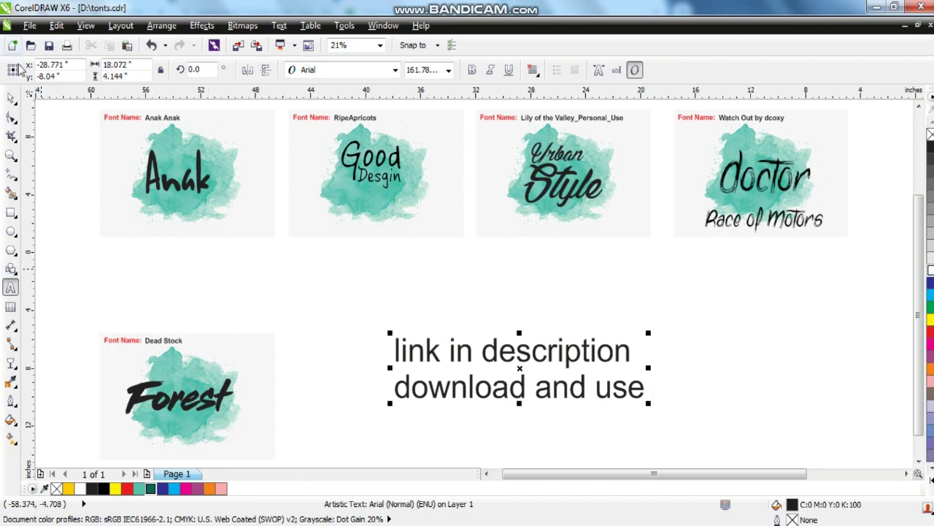
pyautogui.click(11, 97)
pyautogui.moveTo(649, 333); pyautogui.dragTo(830, 278)
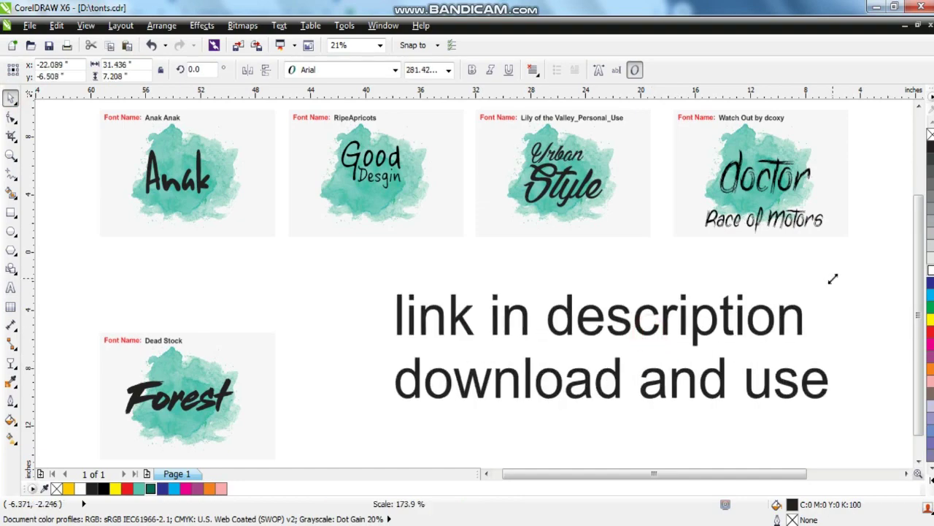